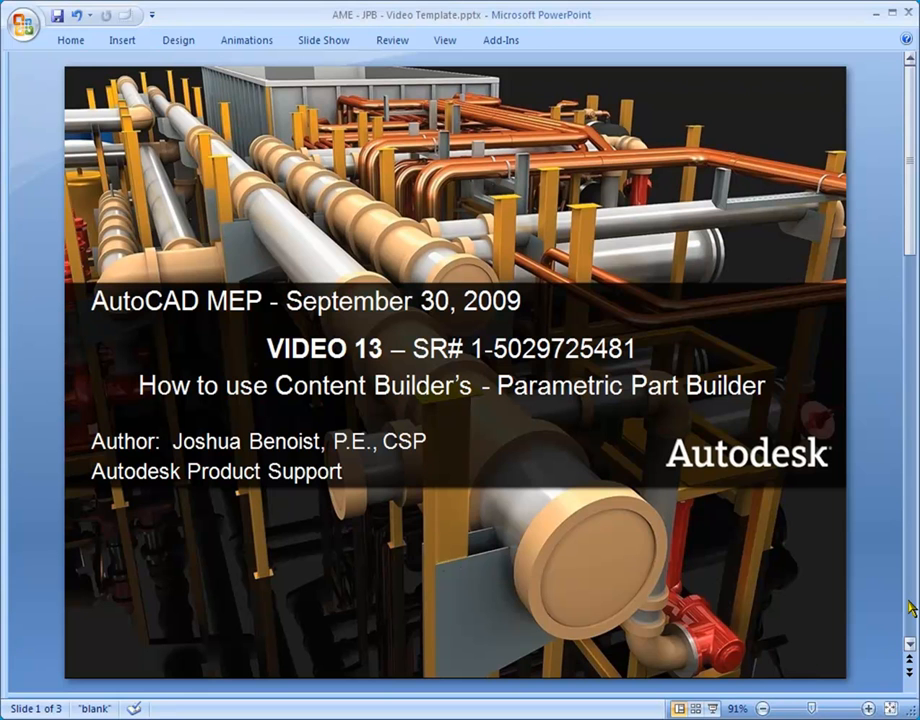
# - Switch to the part model in AutoCAD MEP and examine its upper transition, work planes and dimensioned profiles
pyautogui.click(912, 607)
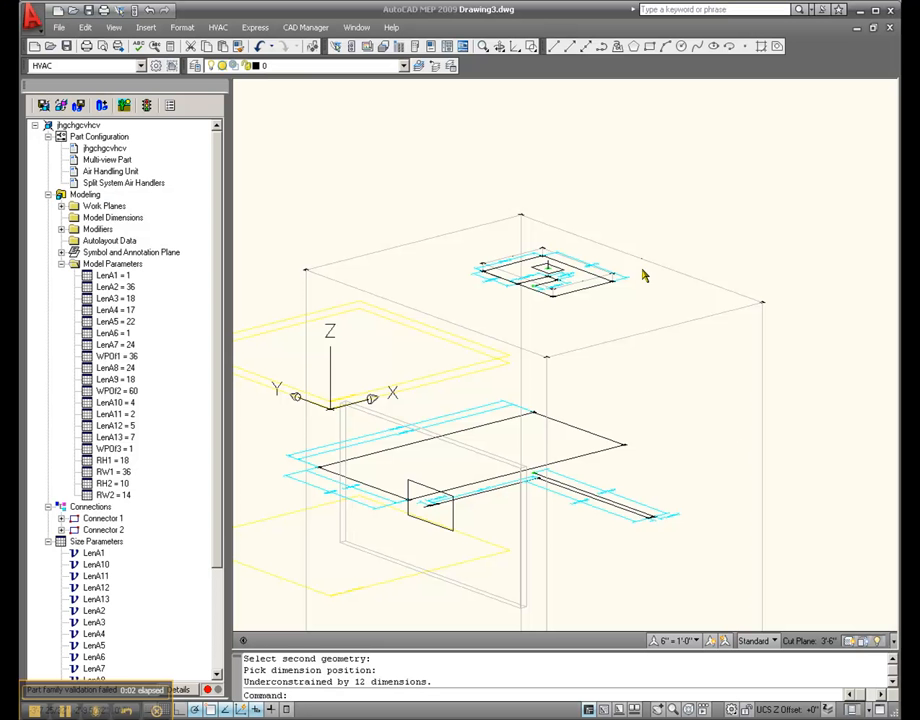
pyautogui.scroll(2, 526, 203)
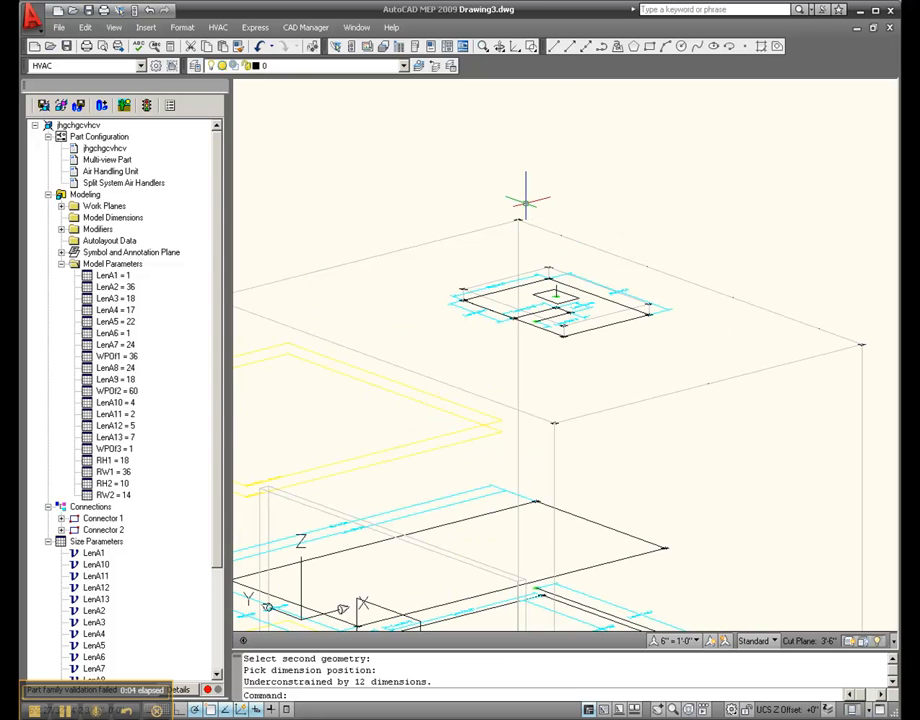
pyautogui.scroll(3, 526, 203)
pyautogui.scroll(2, 757, 288)
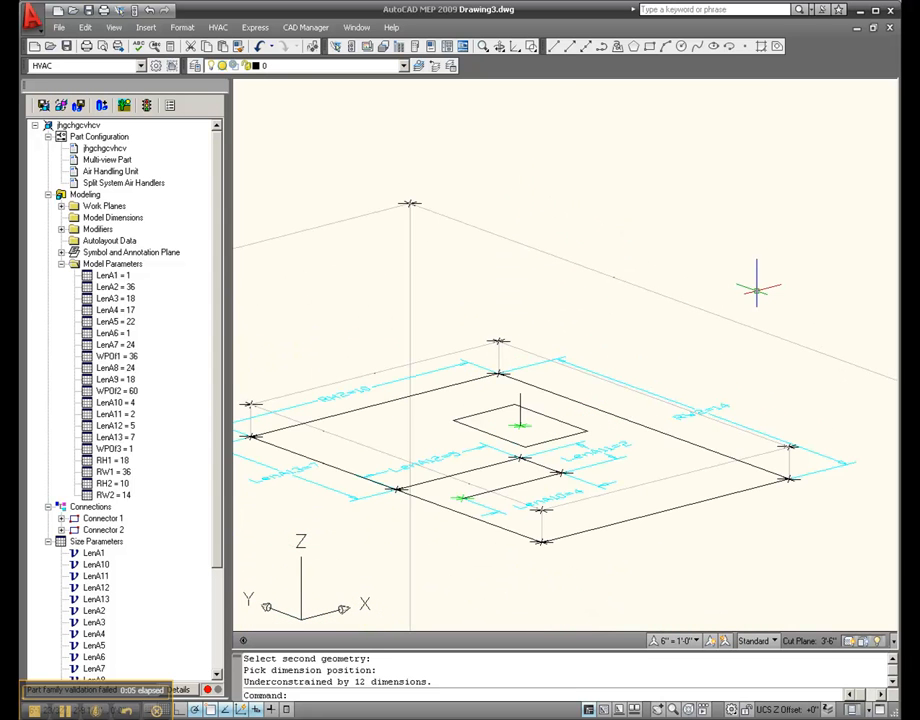
pyautogui.scroll(-4, 717, 262)
pyautogui.scroll(3, 566, 284)
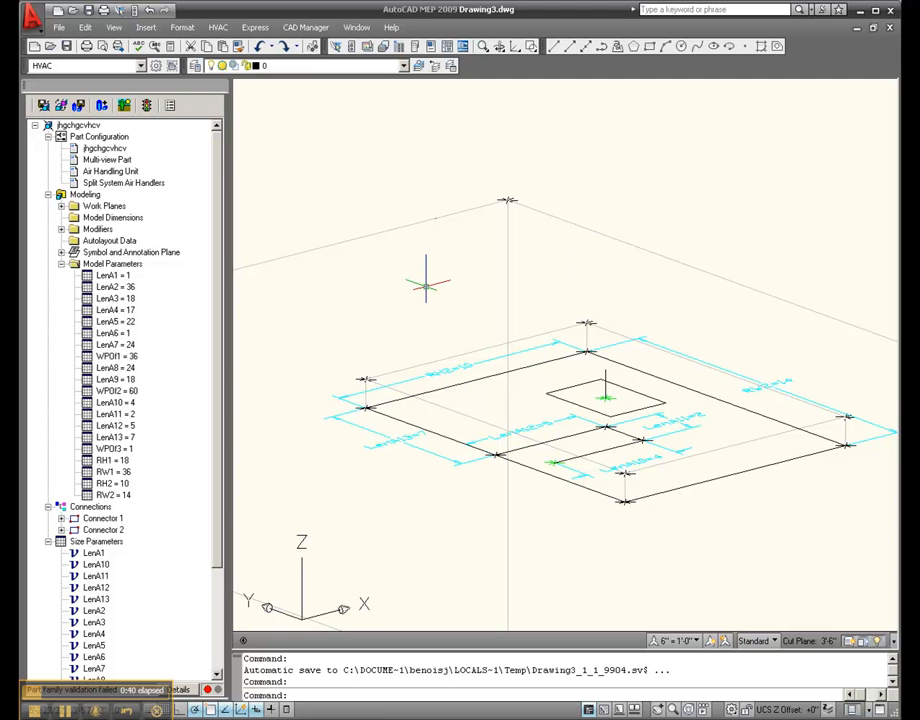
pyautogui.scroll(-2, 411, 302)
pyautogui.scroll(-2, 588, 240)
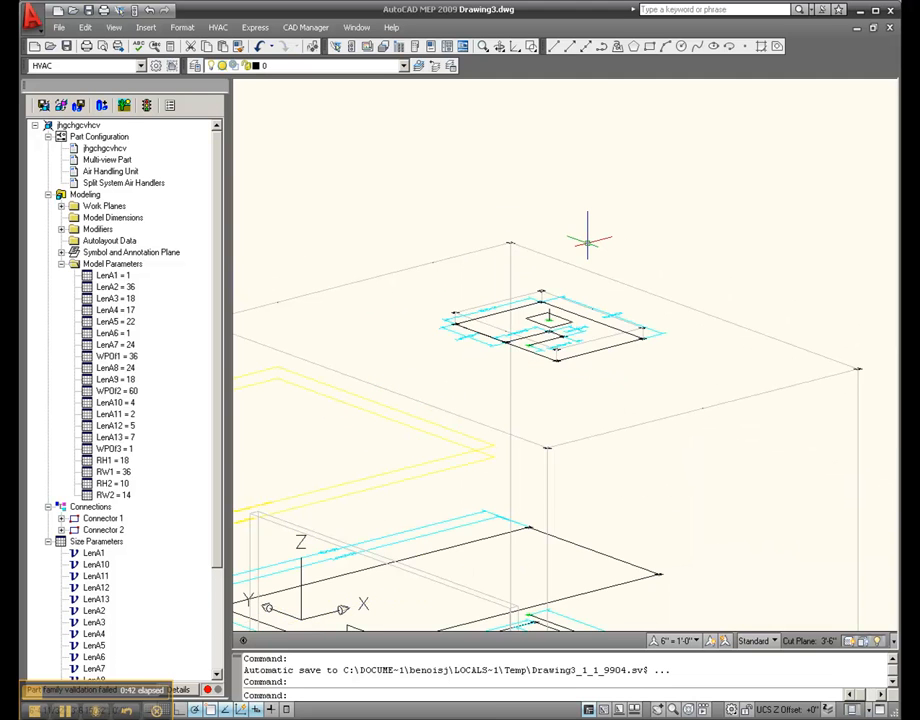
pyautogui.scroll(-2, 588, 240)
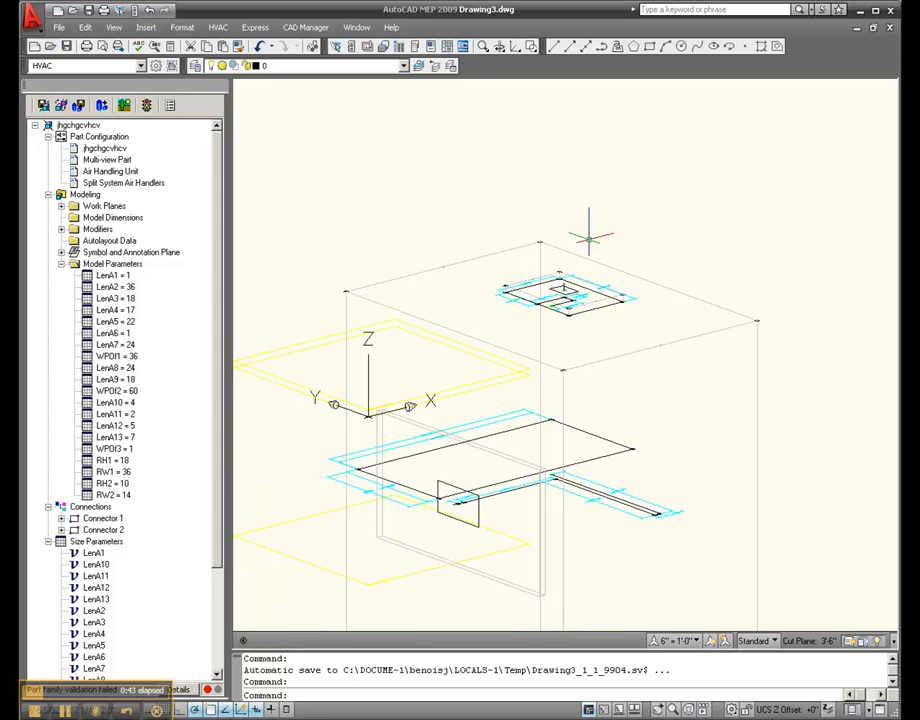
pyautogui.click(418, 360)
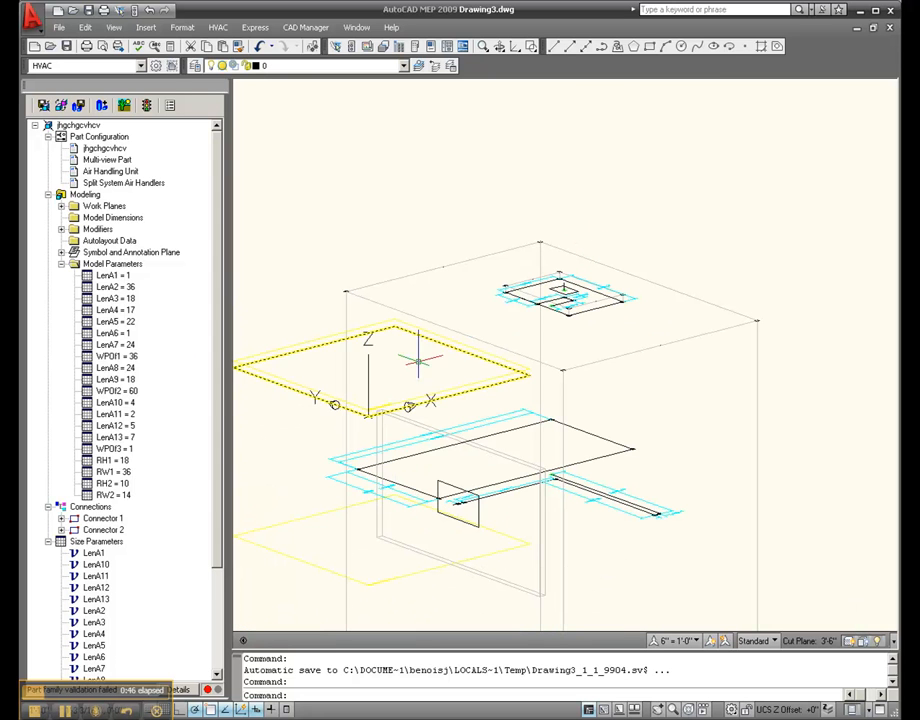
pyautogui.scroll(4, 471, 537)
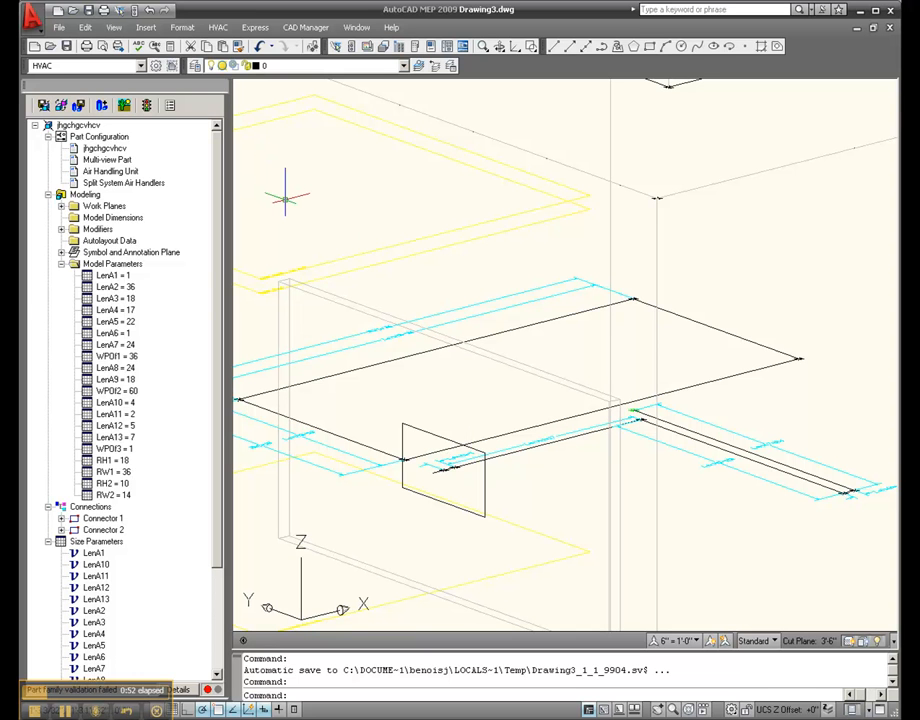
pyautogui.scroll(-4, 376, 232)
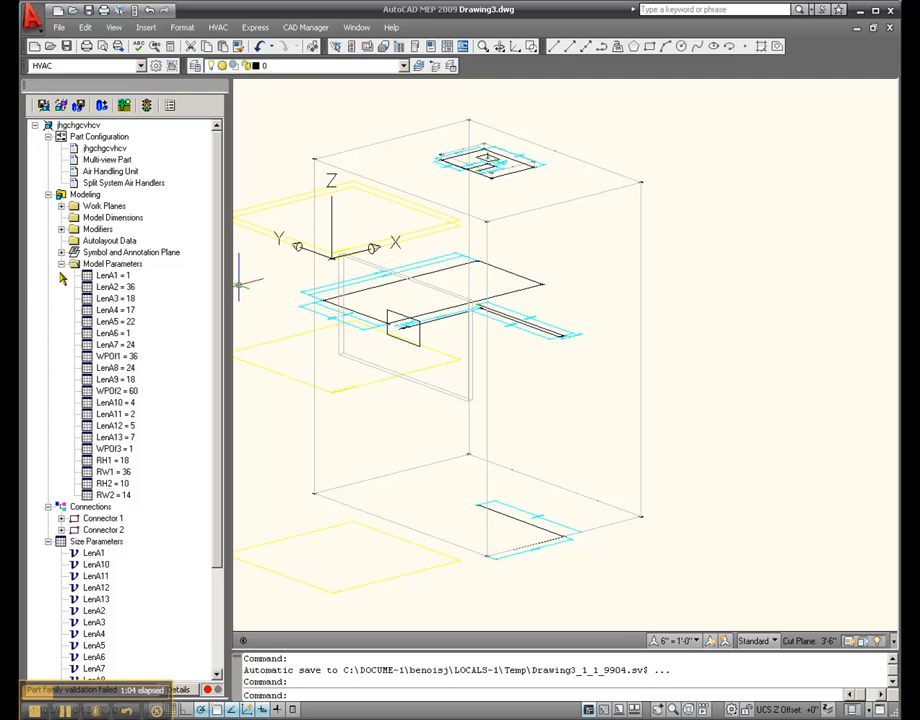
# - Collapse the Model Parameters and expand the Work Planes in the part's tree
pyautogui.click(48, 195)
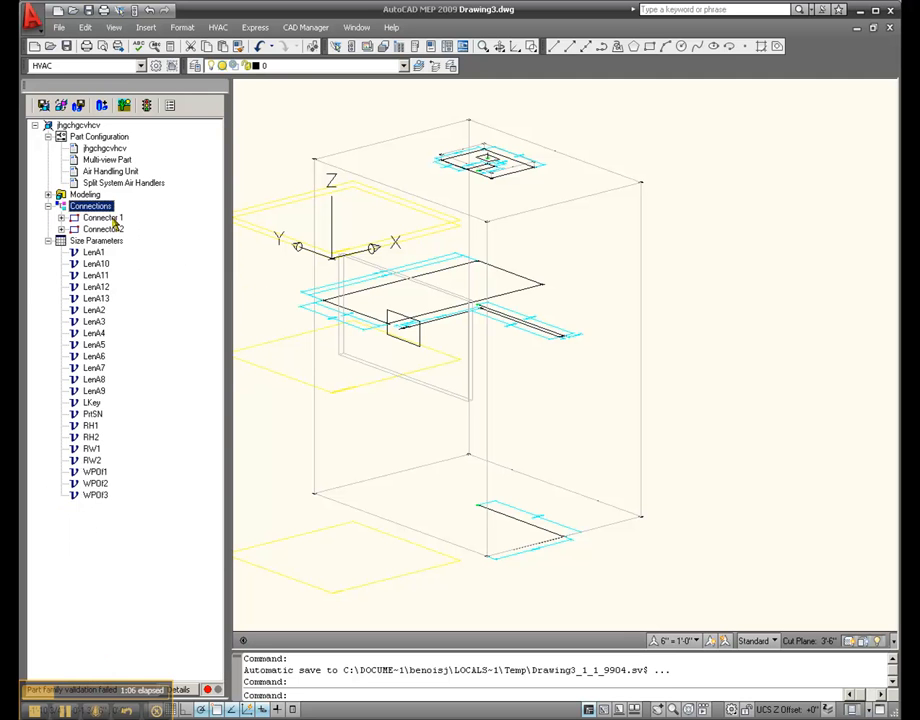
pyautogui.click(48, 195)
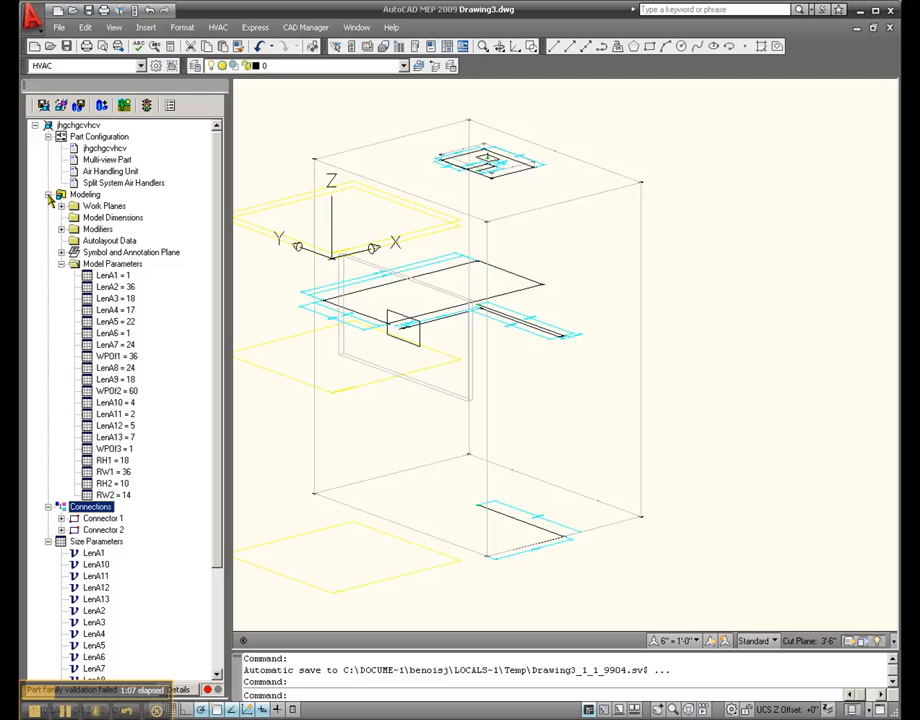
pyautogui.click(61, 264)
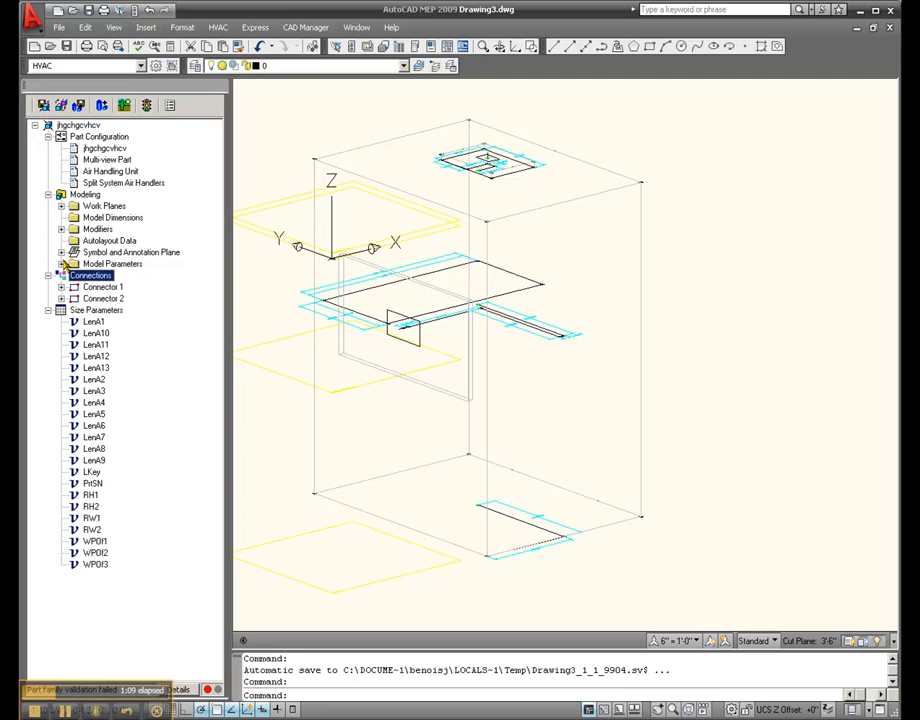
pyautogui.click(61, 206)
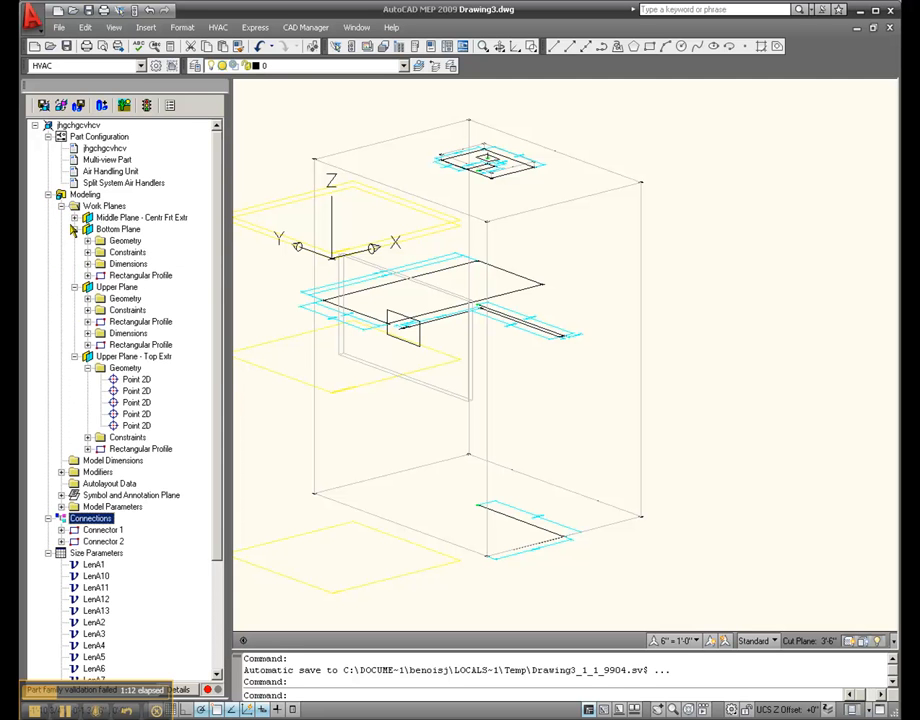
pyautogui.click(155, 220)
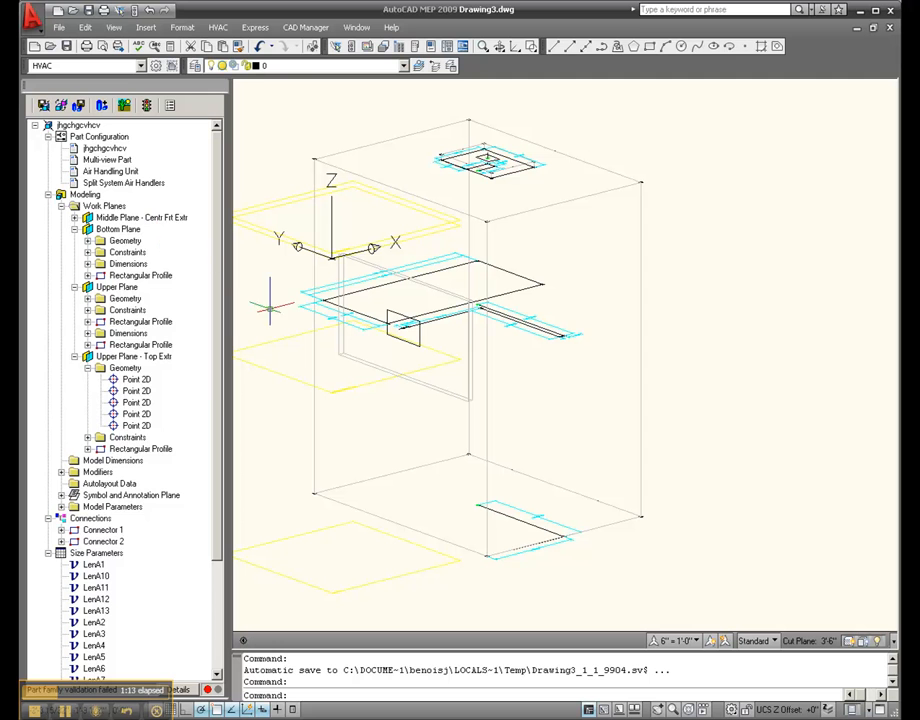
# - Hide the plane contents of Middle Plane - Centr Frt Extr, Upper Plane and Upper Plane - Top Extr
pyautogui.rightClick(120, 218)
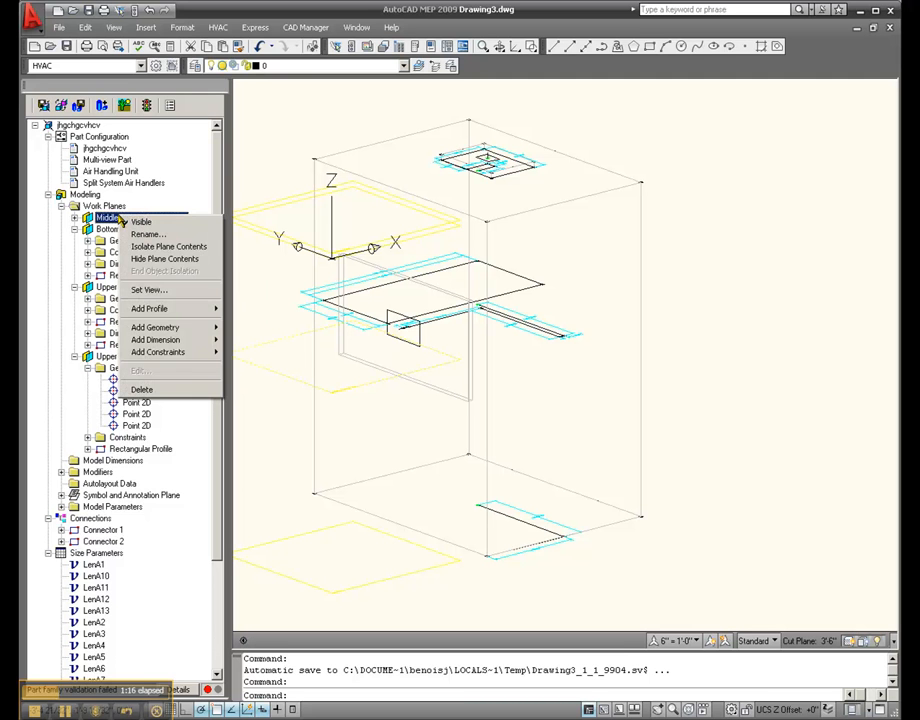
pyautogui.click(163, 258)
pyautogui.click(118, 287)
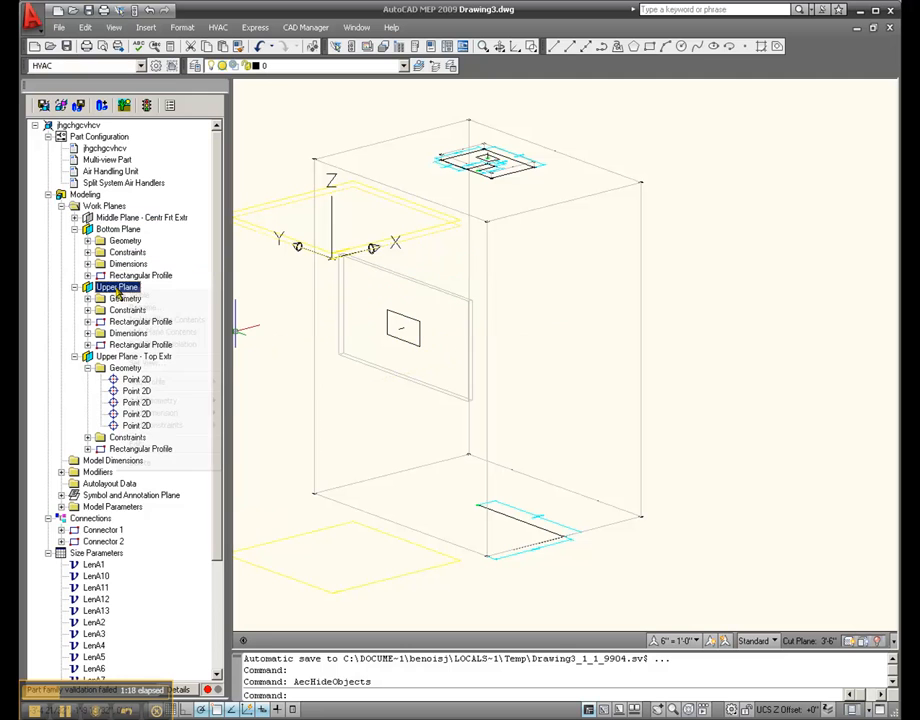
pyautogui.rightClick(118, 288)
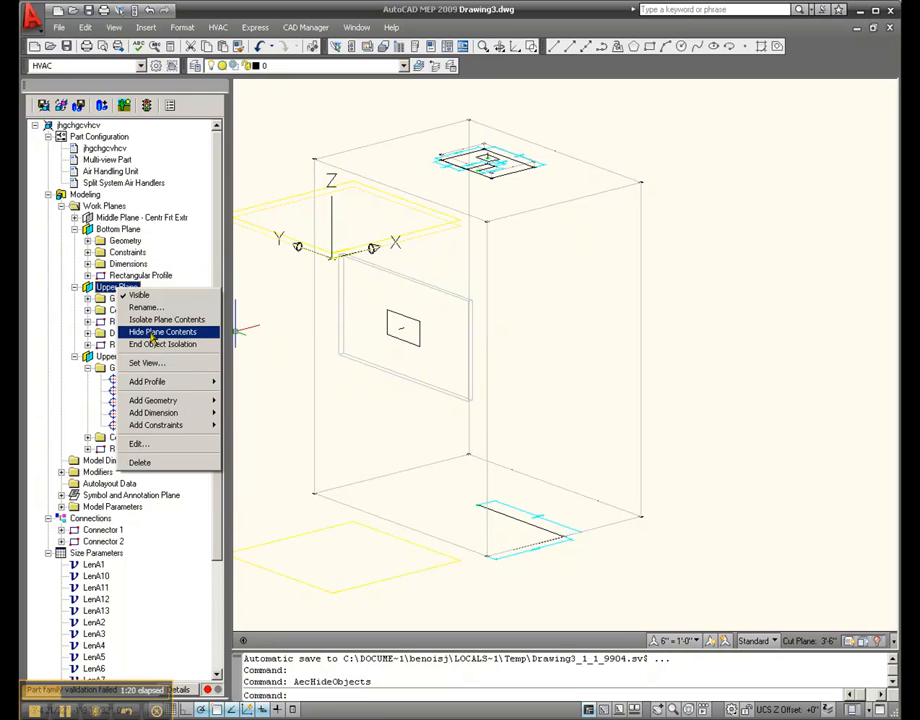
pyautogui.click(145, 331)
pyautogui.rightClick(122, 357)
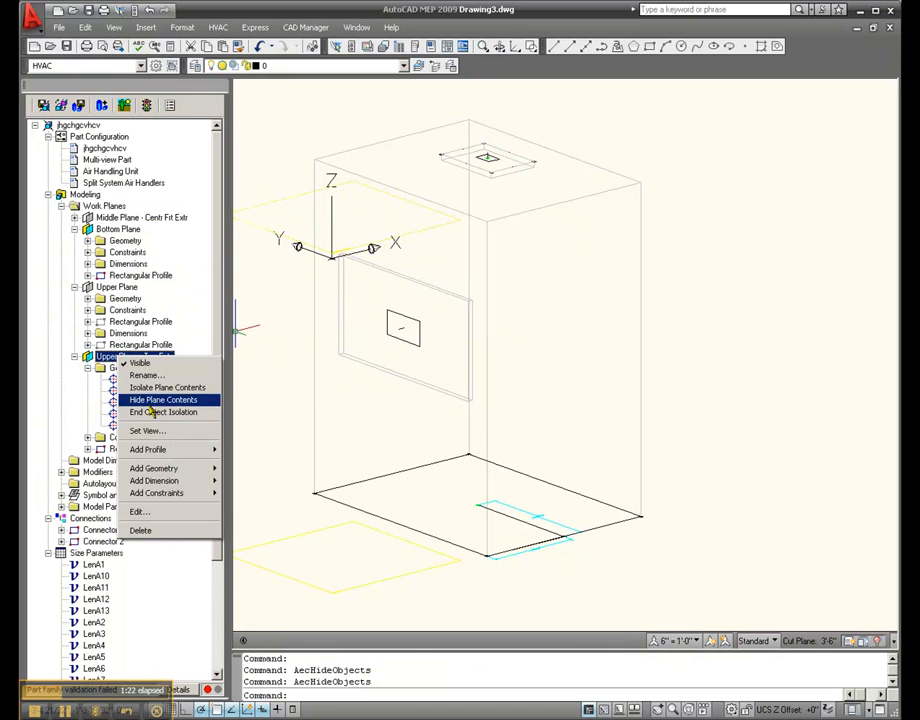
pyautogui.click(150, 400)
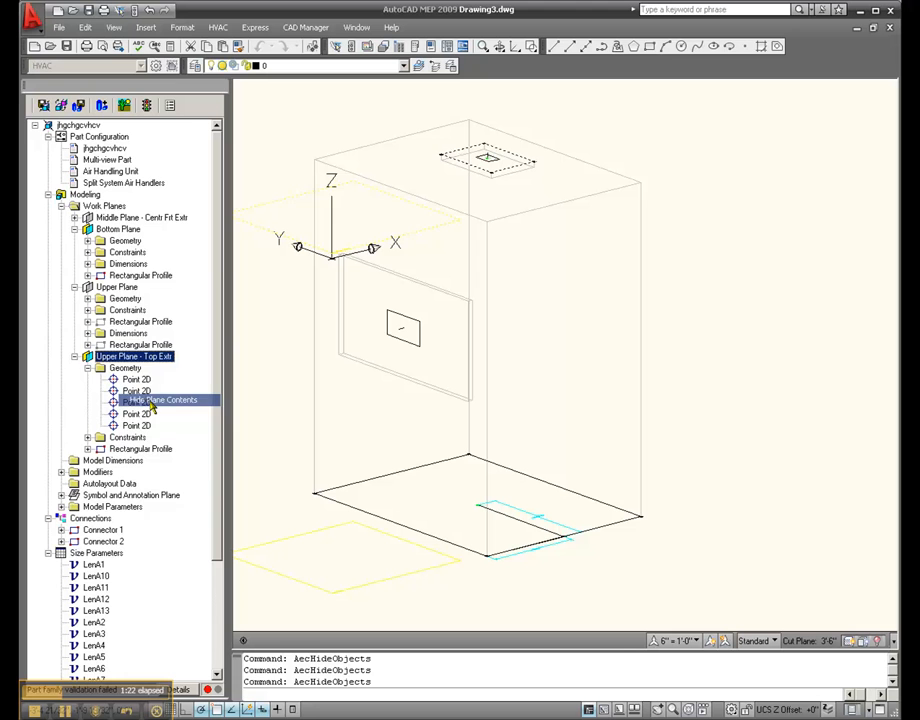
# - Collapse the two upper work planes in the tree and switch the model to the top view
pyautogui.click(74, 229)
pyautogui.click(74, 229)
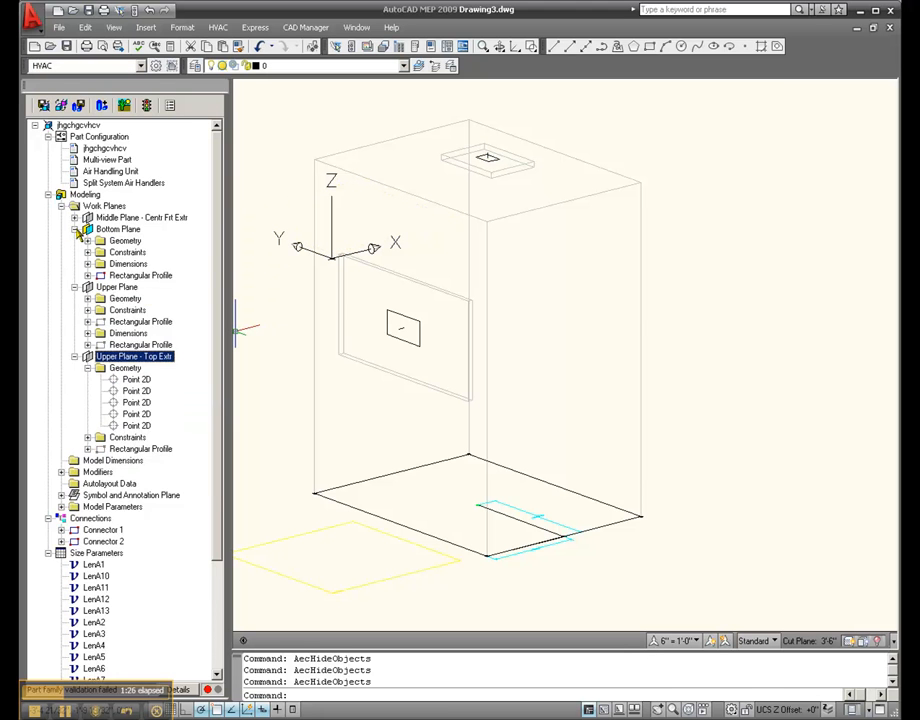
pyautogui.click(74, 287)
pyautogui.click(74, 297)
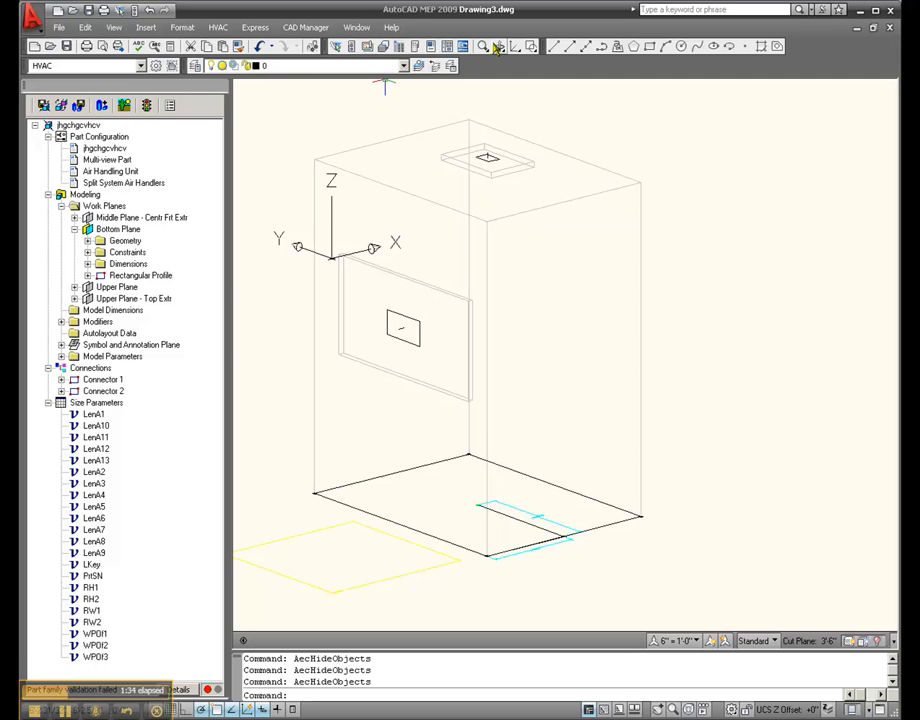
pyautogui.moveTo(499, 46); pyautogui.dragTo(501, 86)
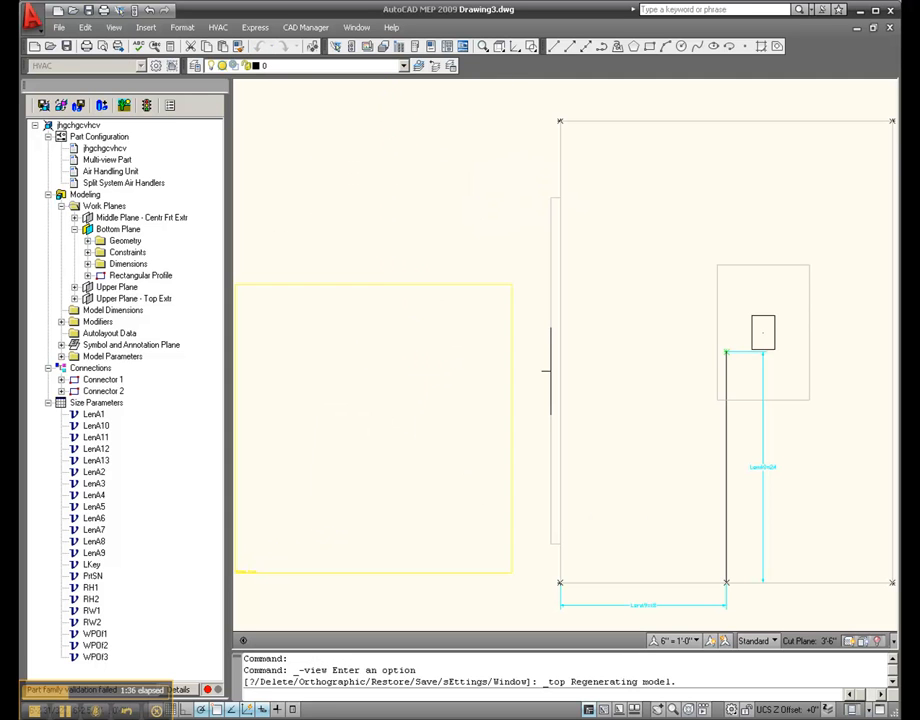
pyautogui.scroll(-2, 370, 295)
pyautogui.scroll(3, 536, 280)
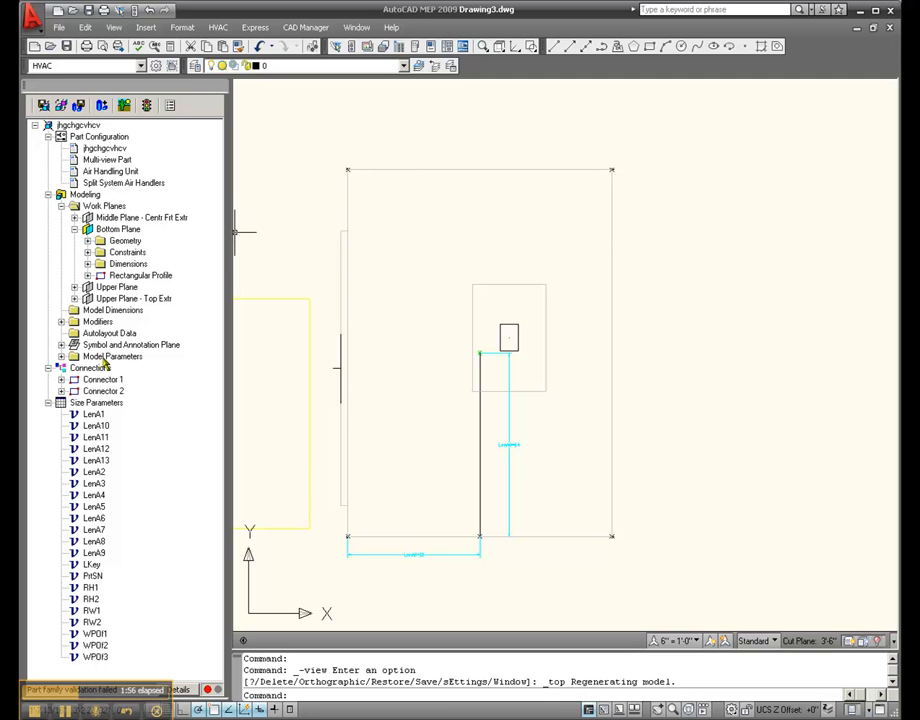
# - Turn off the visibility of the Transition, Path and Extrusion modifiers
pyautogui.click(61, 357)
pyautogui.click(61, 357)
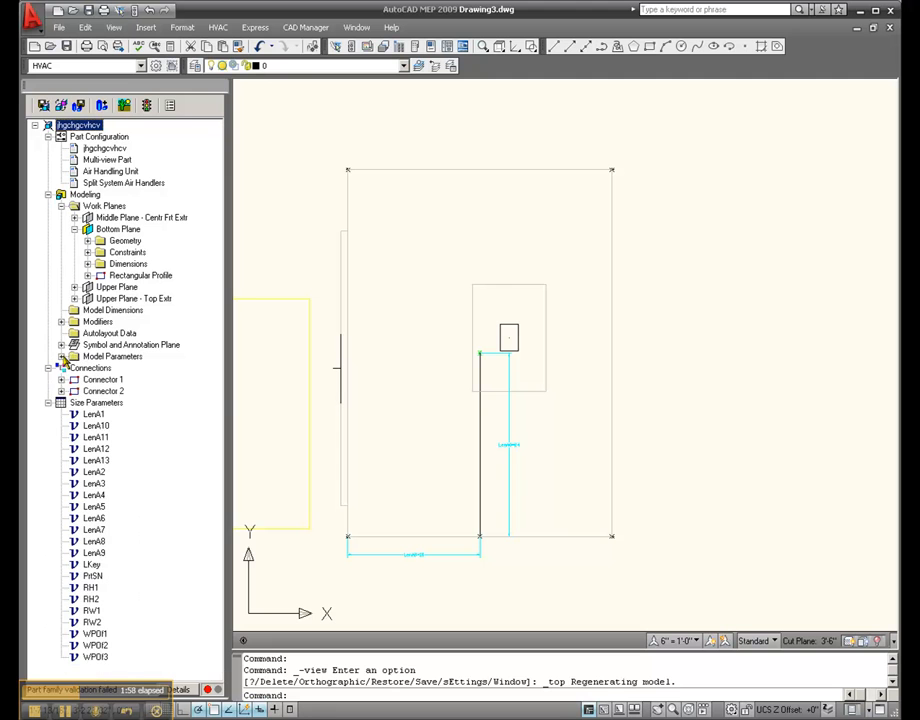
pyautogui.click(61, 322)
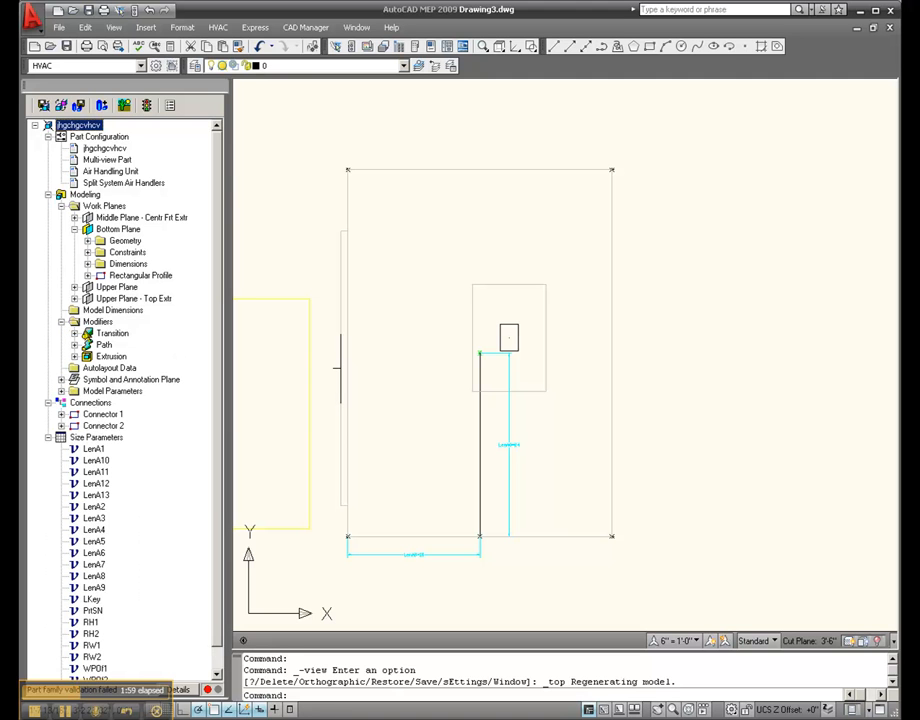
pyautogui.rightClick(110, 334)
pyautogui.click(123, 343)
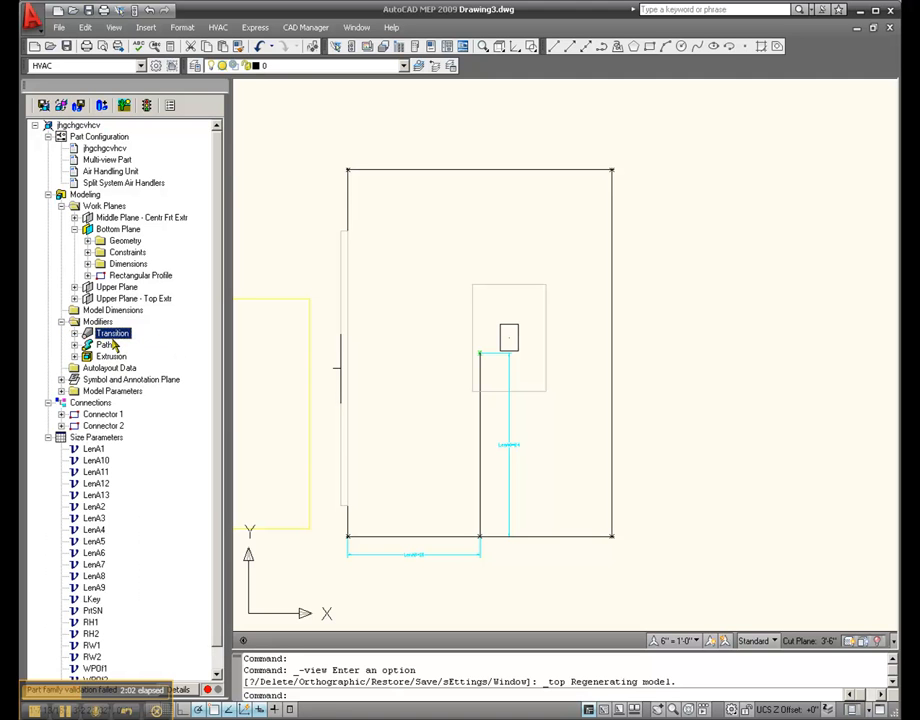
pyautogui.rightClick(109, 345)
pyautogui.click(127, 351)
pyautogui.rightClick(111, 358)
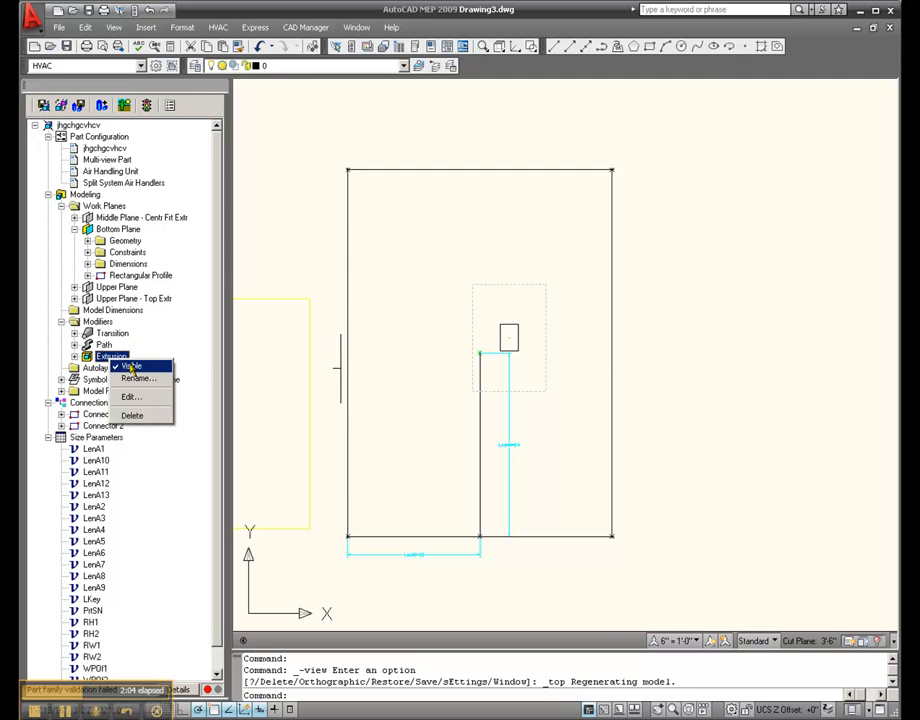
pyautogui.click(129, 365)
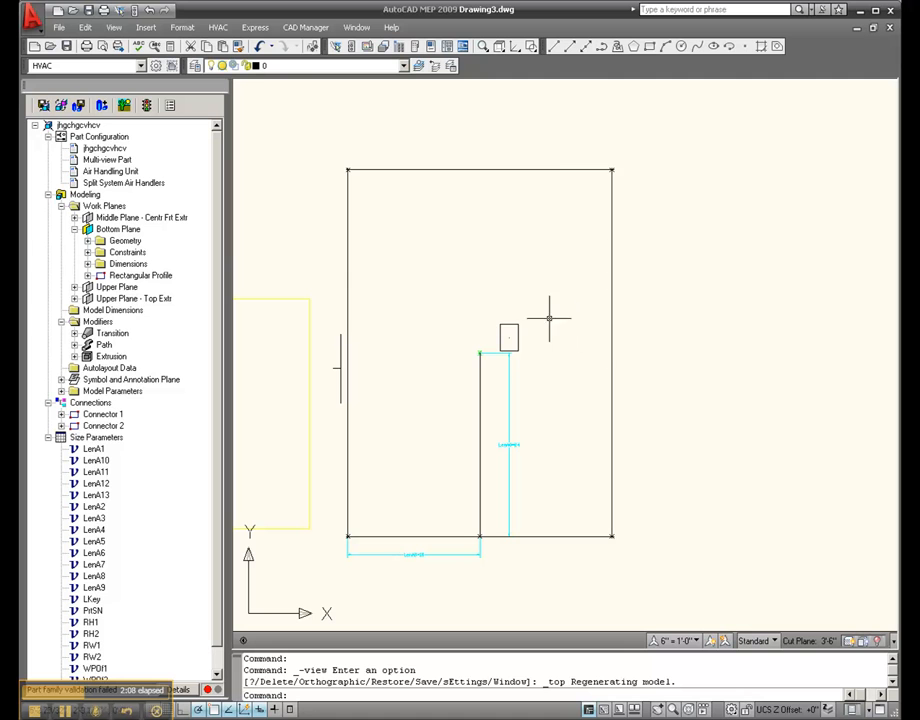
# - Turn off the visibility of Connector 1 and Connector 2
pyautogui.rightClick(80, 414)
pyautogui.click(100, 417)
pyautogui.rightClick(97, 425)
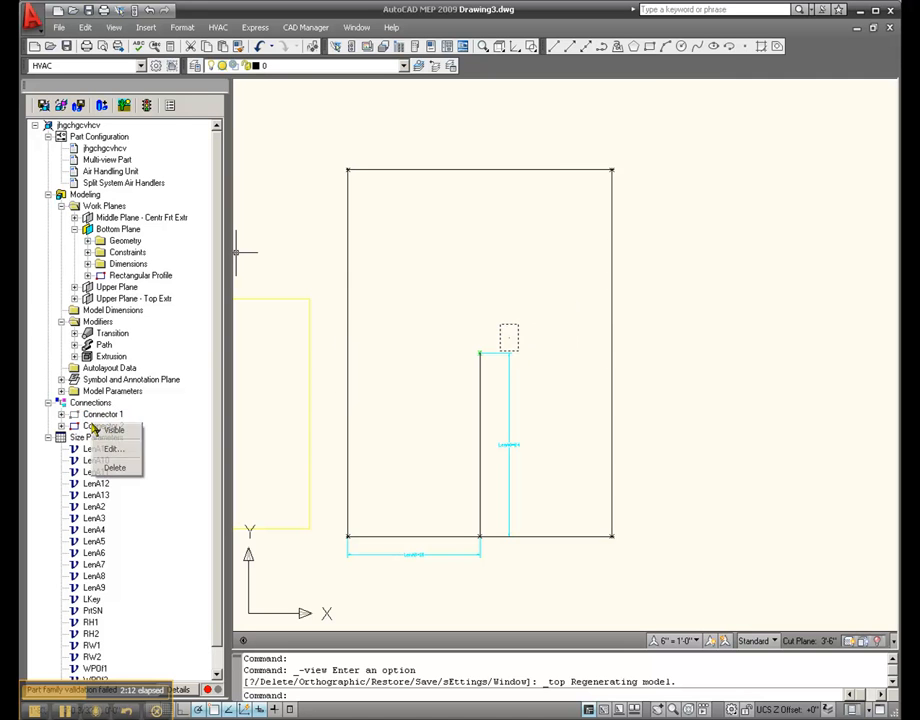
pyautogui.click(100, 430)
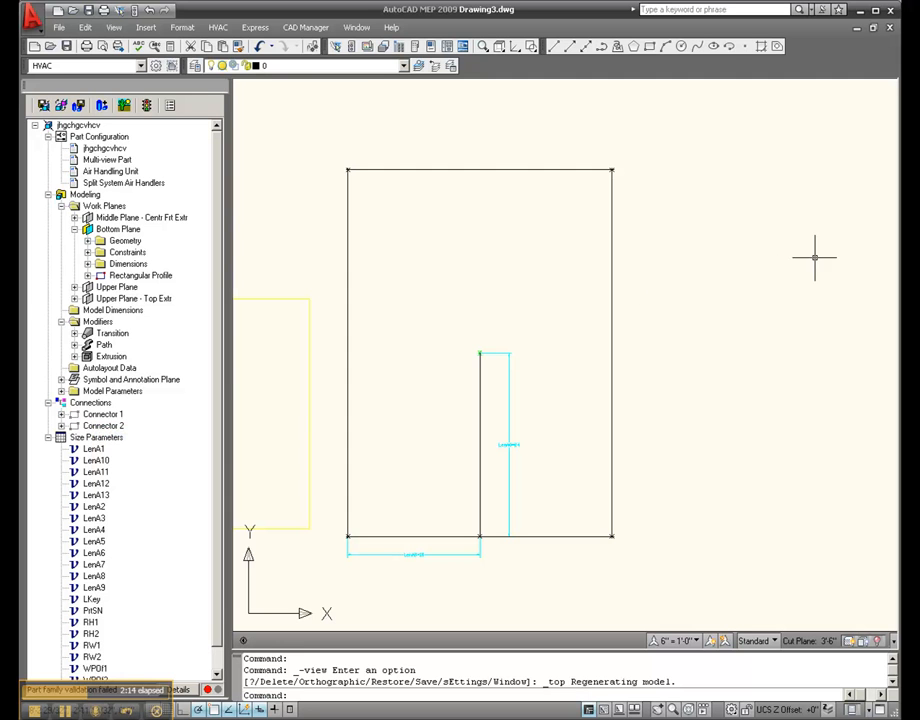
# - Add a horizontal distance dimension of 3' between the lower two corner points of the Bottom Plane rectangle, placed below the profile
pyautogui.rightClick(122, 230)
pyautogui.moveTo(181, 353)
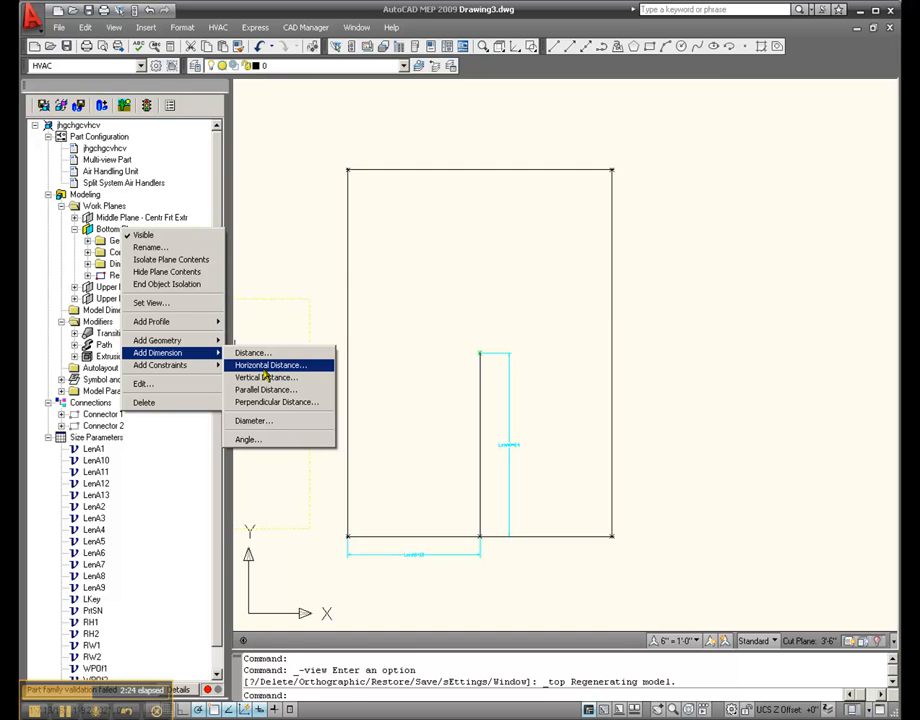
pyautogui.click(263, 366)
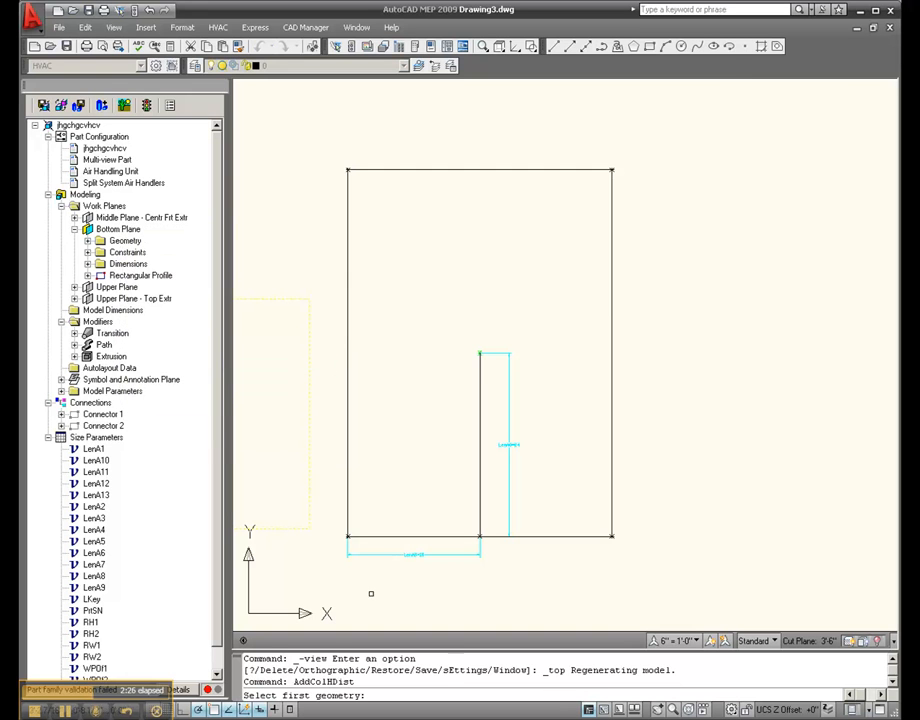
pyautogui.scroll(4, 355, 541)
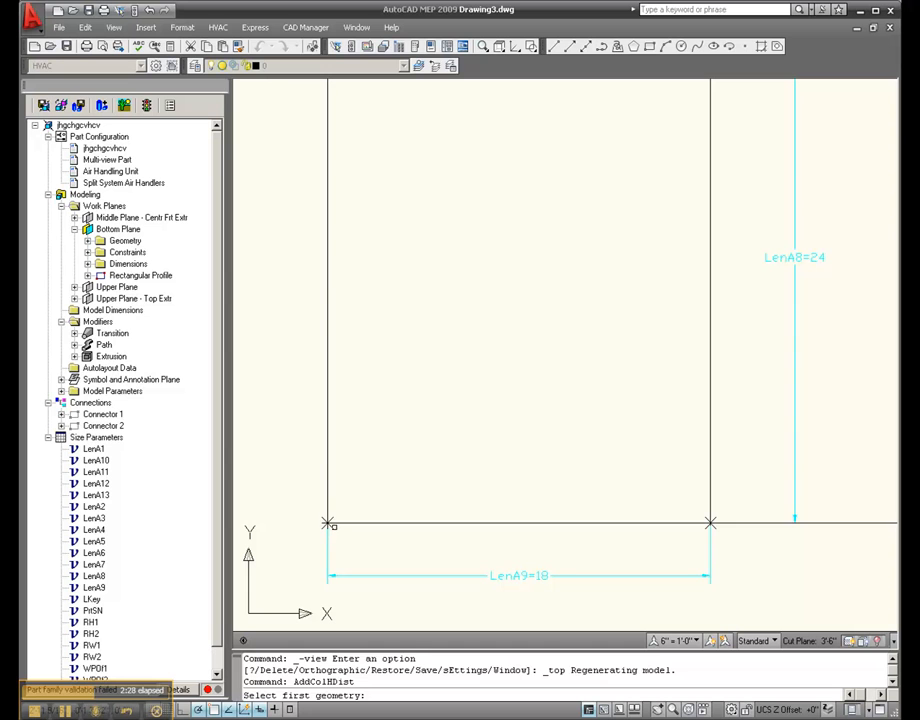
pyautogui.click(329, 523)
pyautogui.scroll(-2, 270, 385)
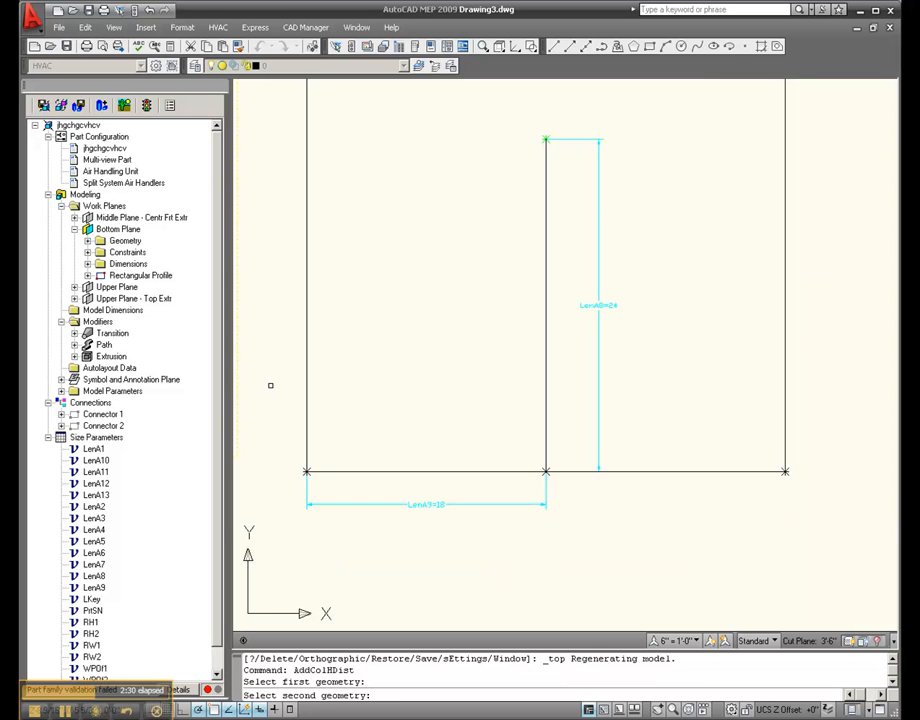
pyautogui.scroll(3, 803, 480)
pyautogui.click(764, 457)
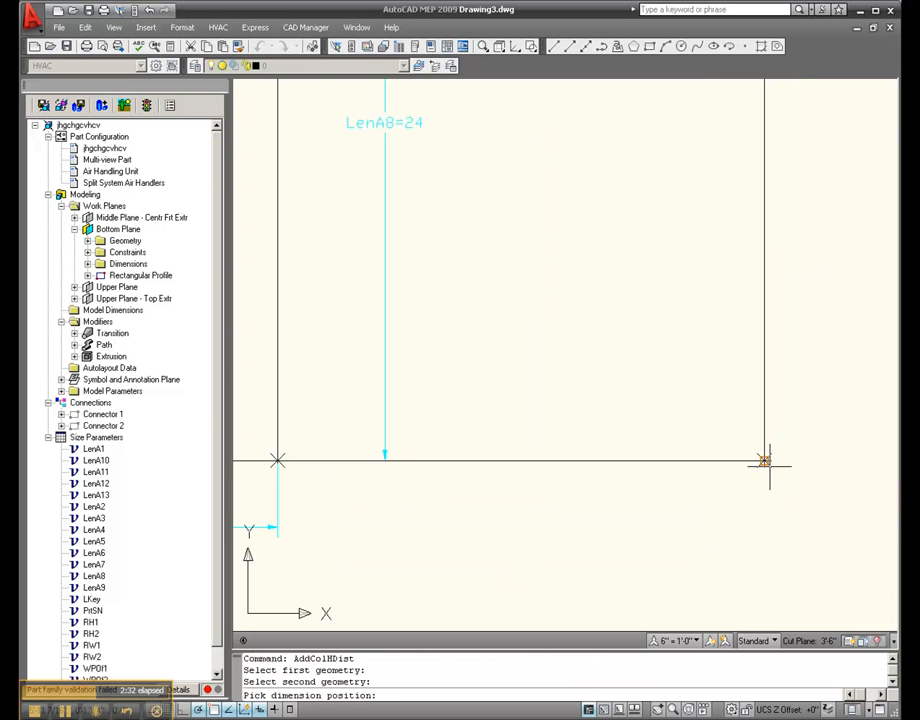
pyautogui.scroll(-2, 805, 430)
pyautogui.scroll(-2, 805, 430)
pyautogui.click(594, 505)
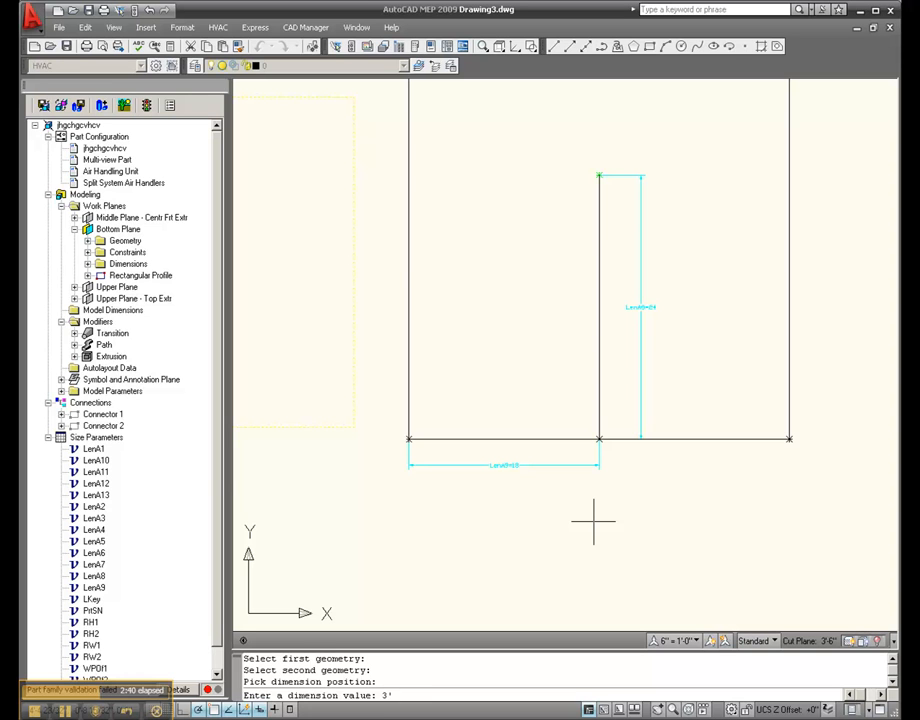
pyautogui.write("3'")
pyautogui.press('Return')
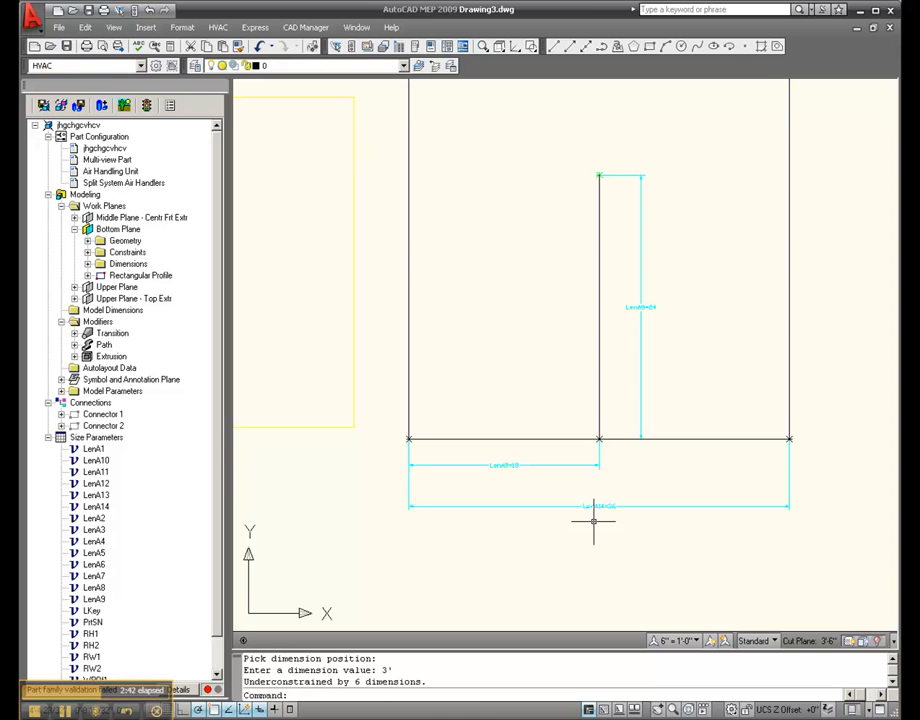
# - Add a vertical distance dimension of 4' between the lower-left and upper-left corner points of the Bottom Plane rectangle
pyautogui.rightClick(124, 230)
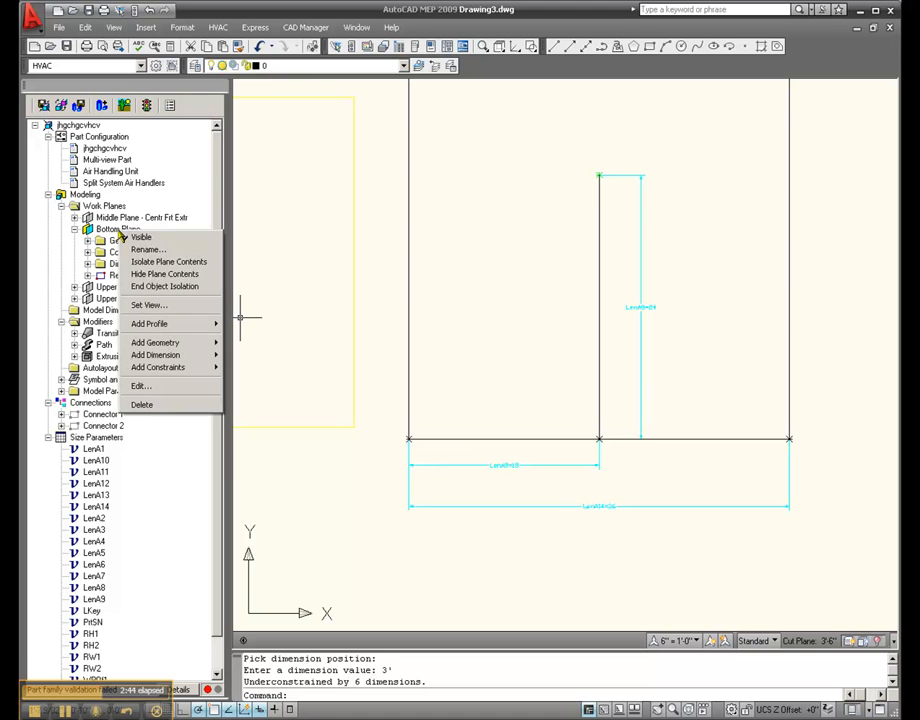
pyautogui.moveTo(190, 355)
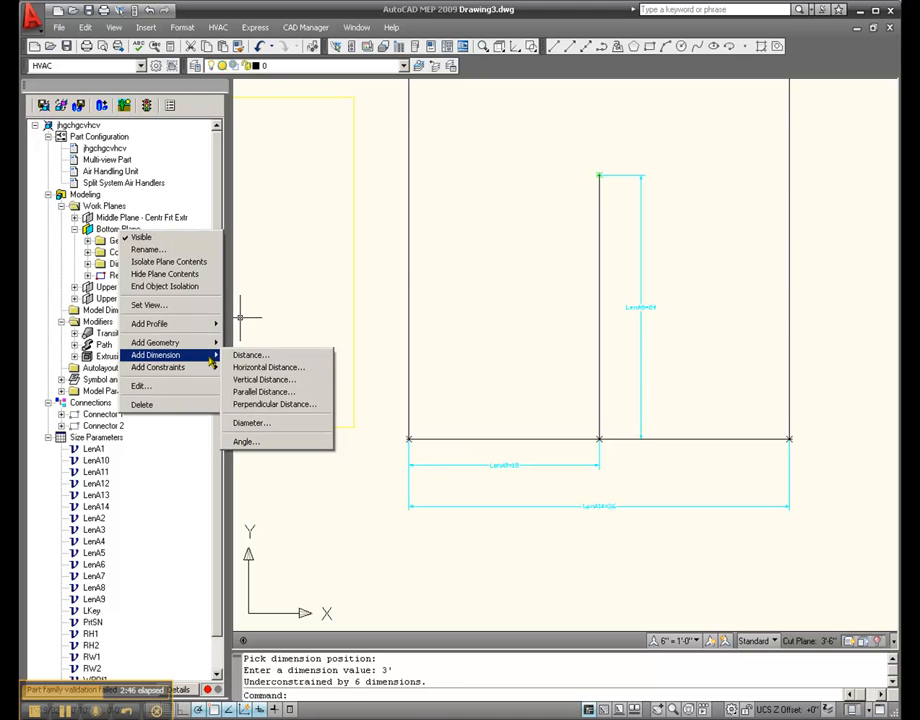
pyautogui.click(262, 380)
pyautogui.scroll(4, 385, 430)
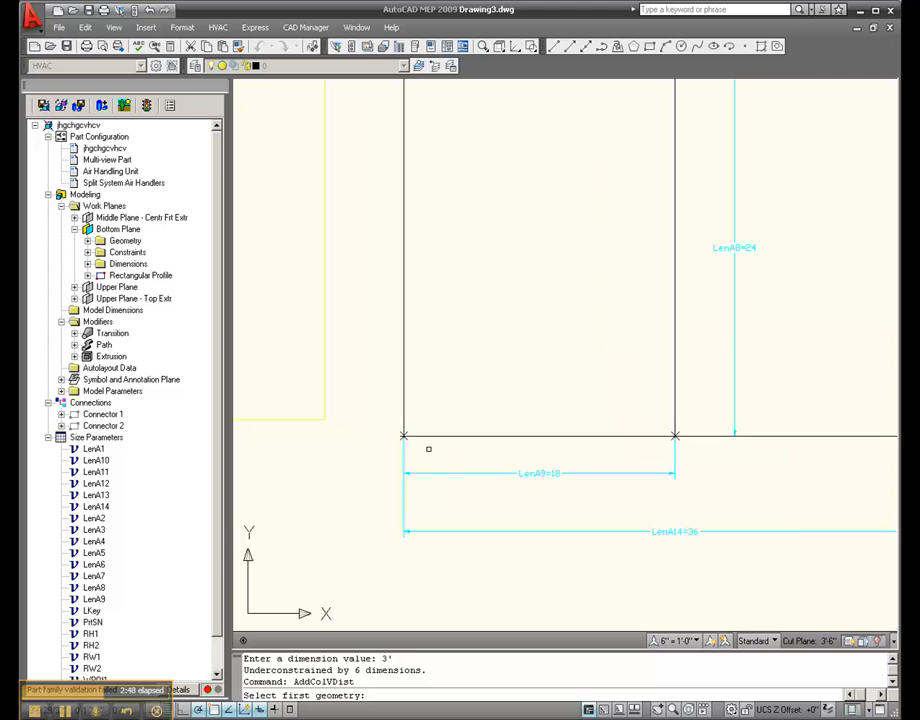
pyautogui.click(385, 430)
pyautogui.scroll(-5, 345, 528)
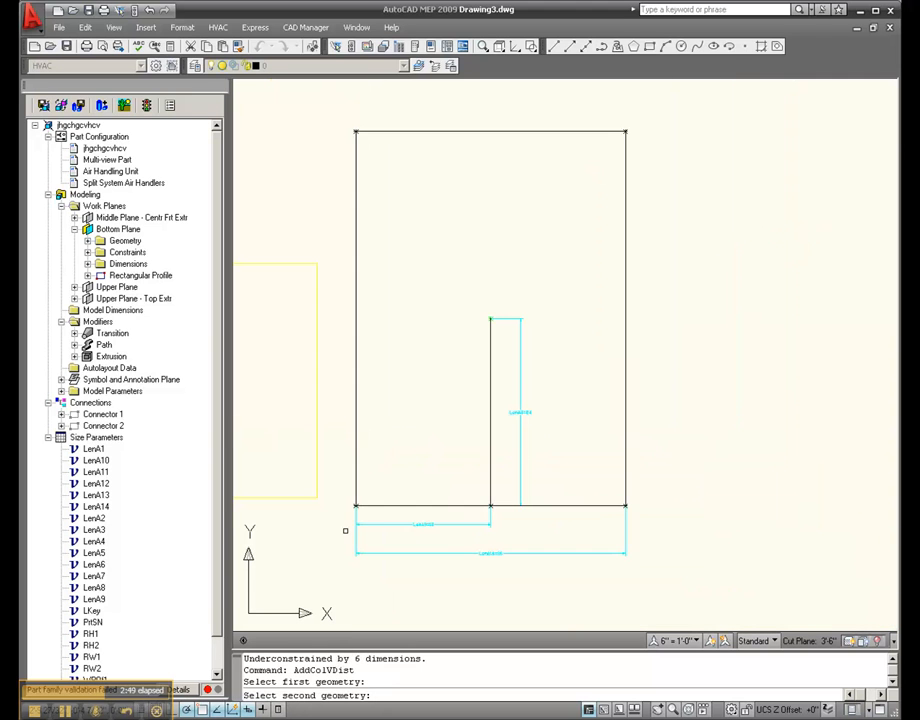
pyautogui.scroll(4, 332, 121)
pyautogui.scroll(1, 340, 125)
pyautogui.click(404, 143)
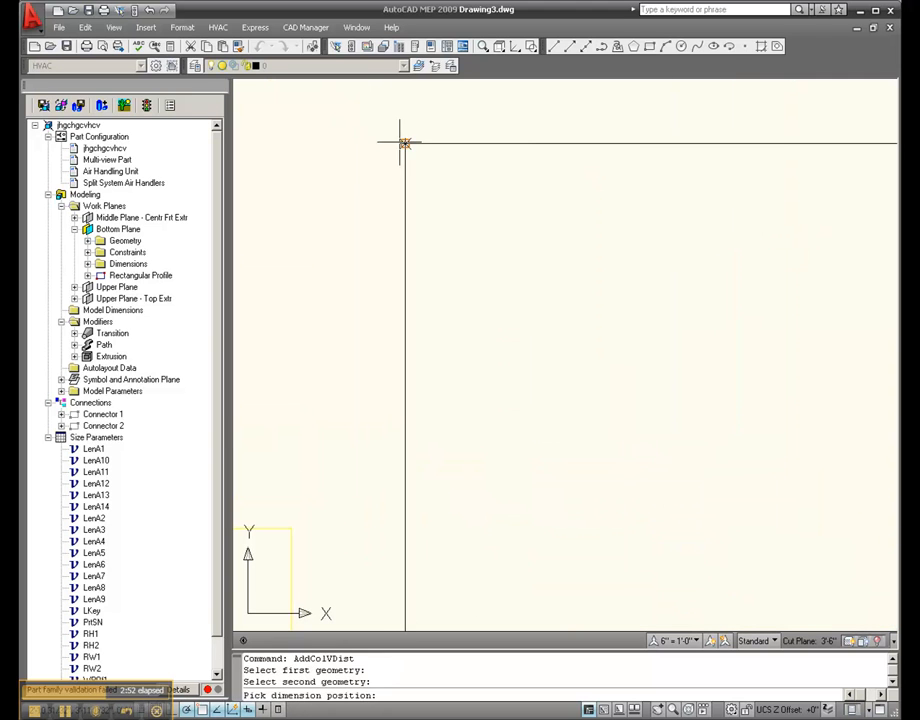
pyautogui.scroll(-3, 396, 226)
pyautogui.click(291, 297)
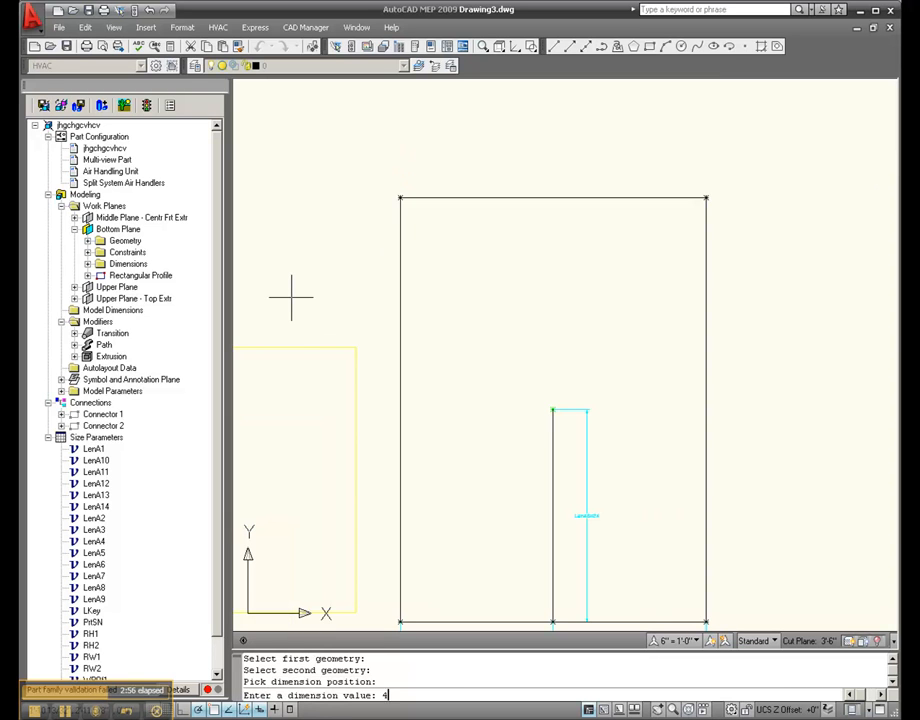
pyautogui.press('Return')
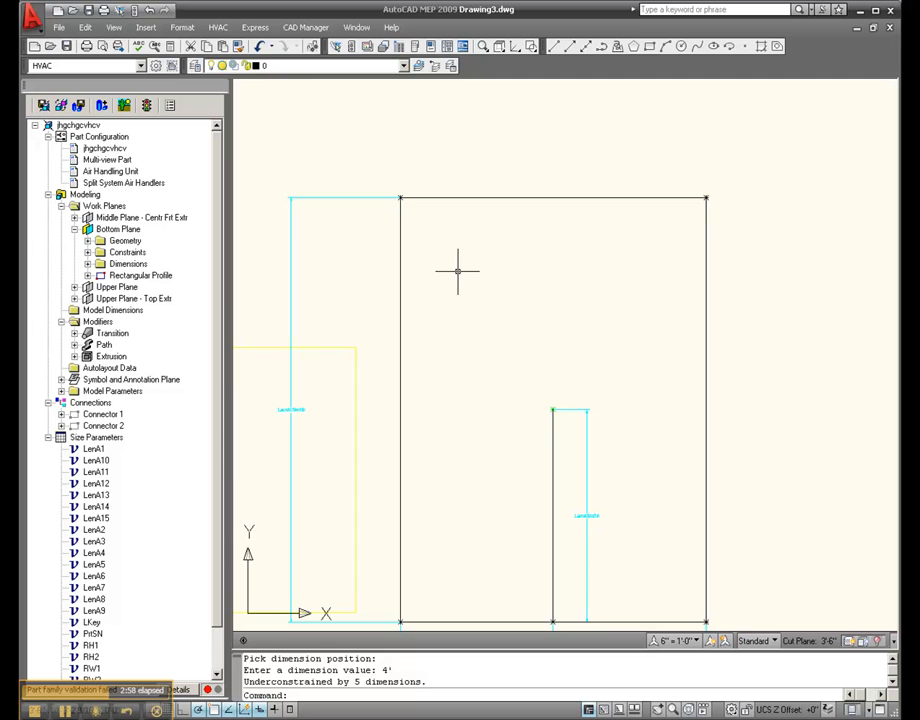
# - Collapse the Bottom Plane, Size Parameters and Connections branches and expand Model Parameters in the part tree
pyautogui.scroll(-2, 456, 267)
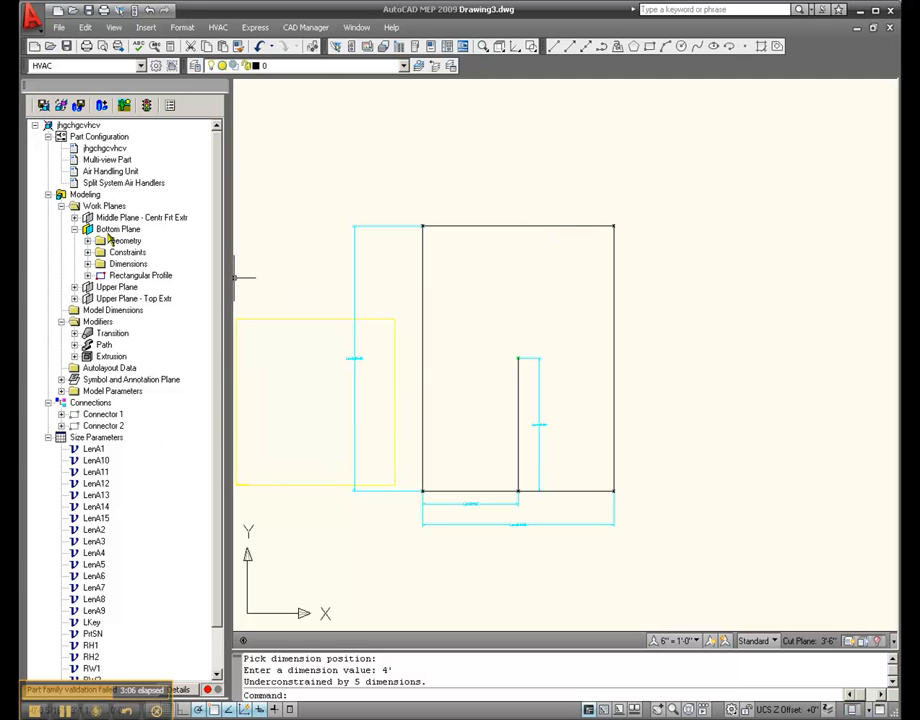
pyautogui.click(74, 230)
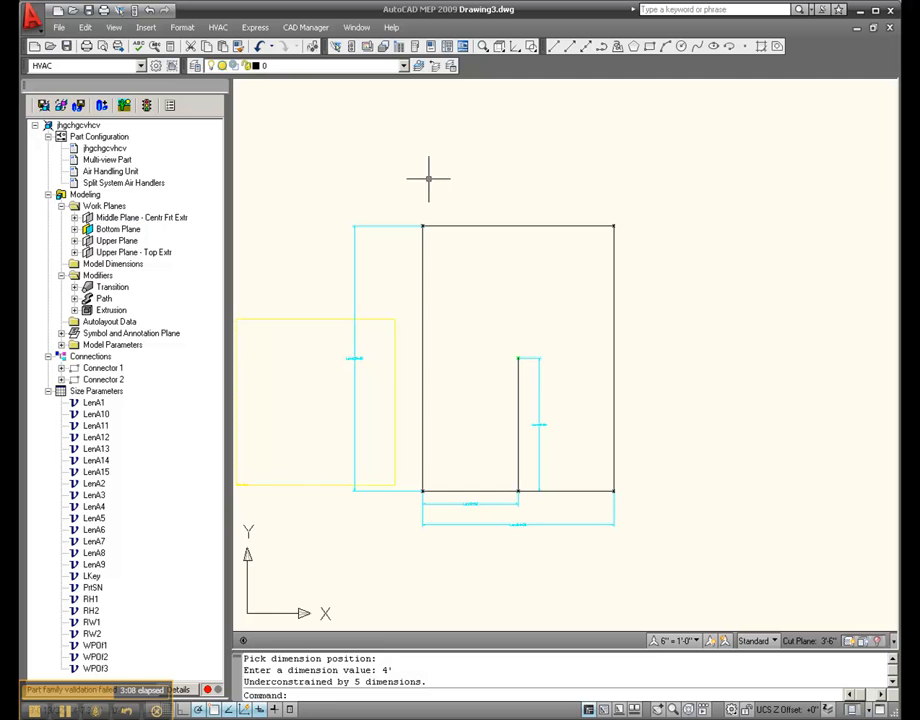
pyautogui.click(48, 391)
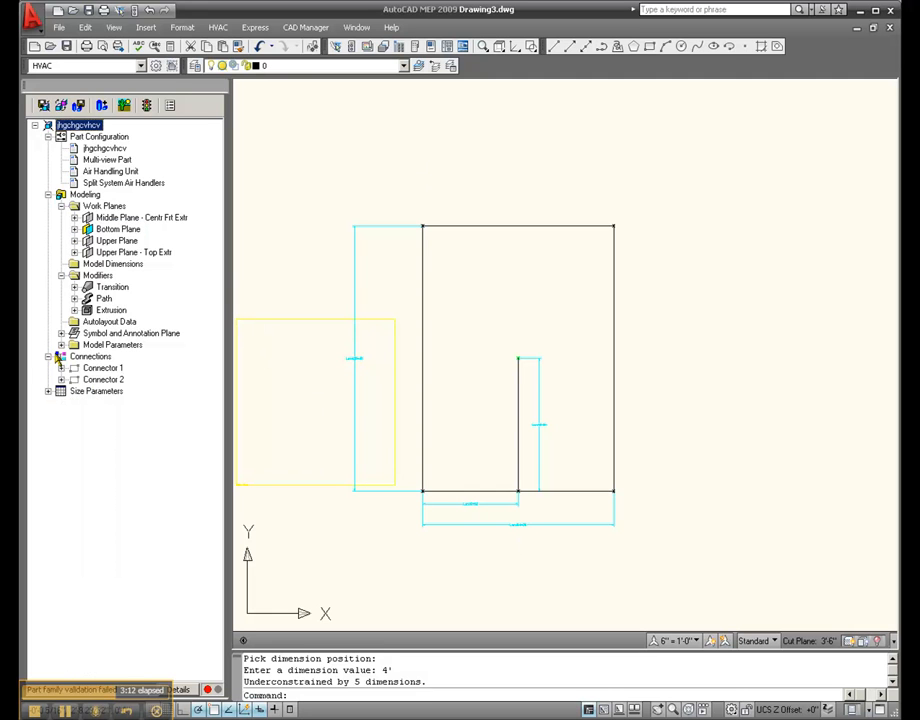
pyautogui.click(48, 356)
pyautogui.click(61, 345)
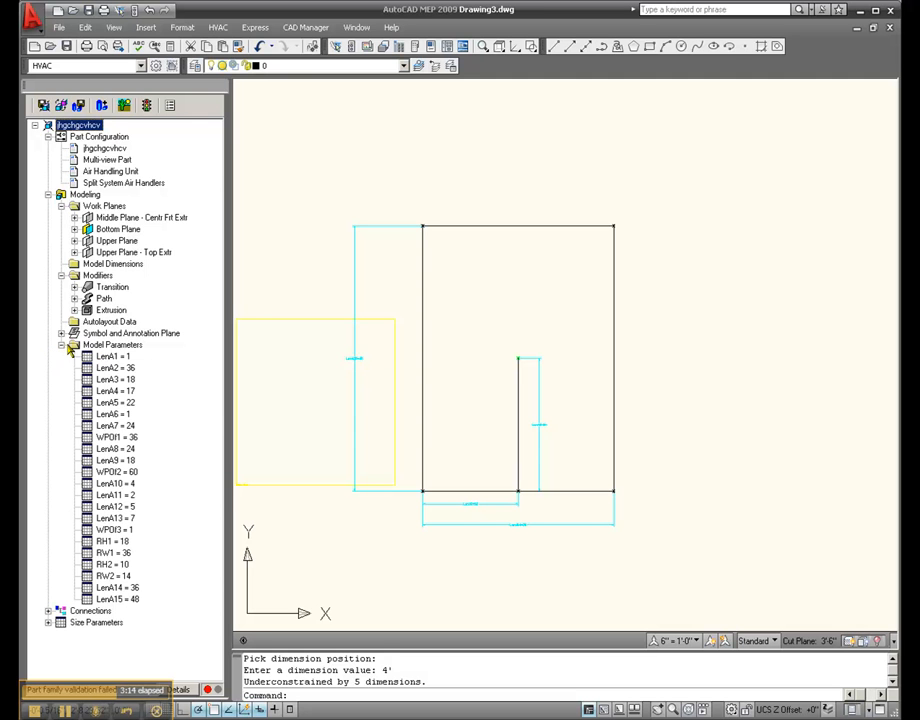
# - Review the Model Parameters table alongside the Bottom Plane sketch and close it
pyautogui.click(105, 345)
pyautogui.rightClick(112, 347)
pyautogui.click(125, 354)
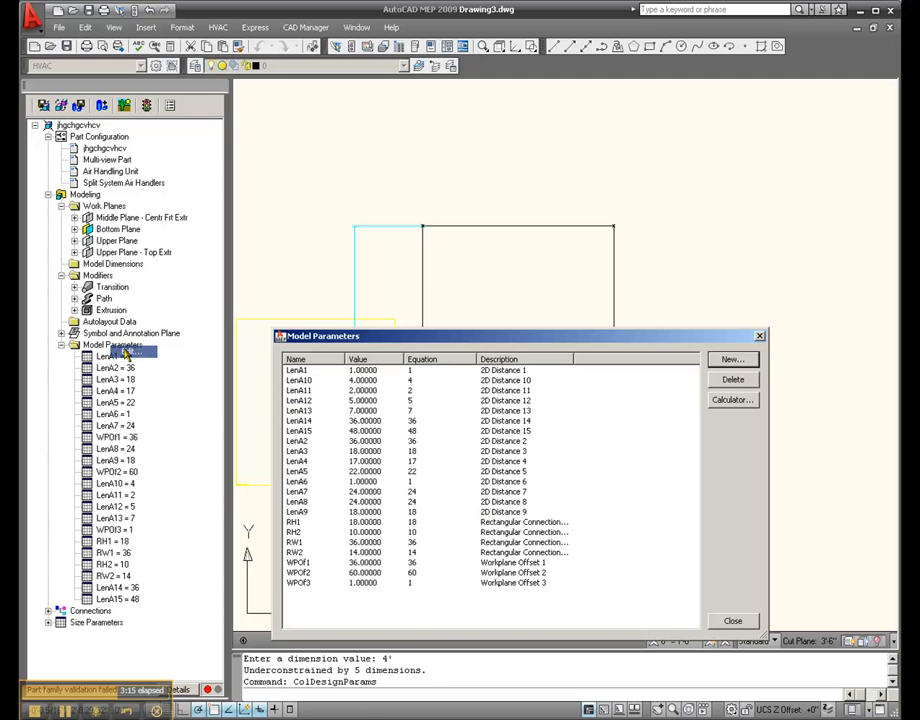
pyautogui.moveTo(525, 344); pyautogui.dragTo(489, 618)
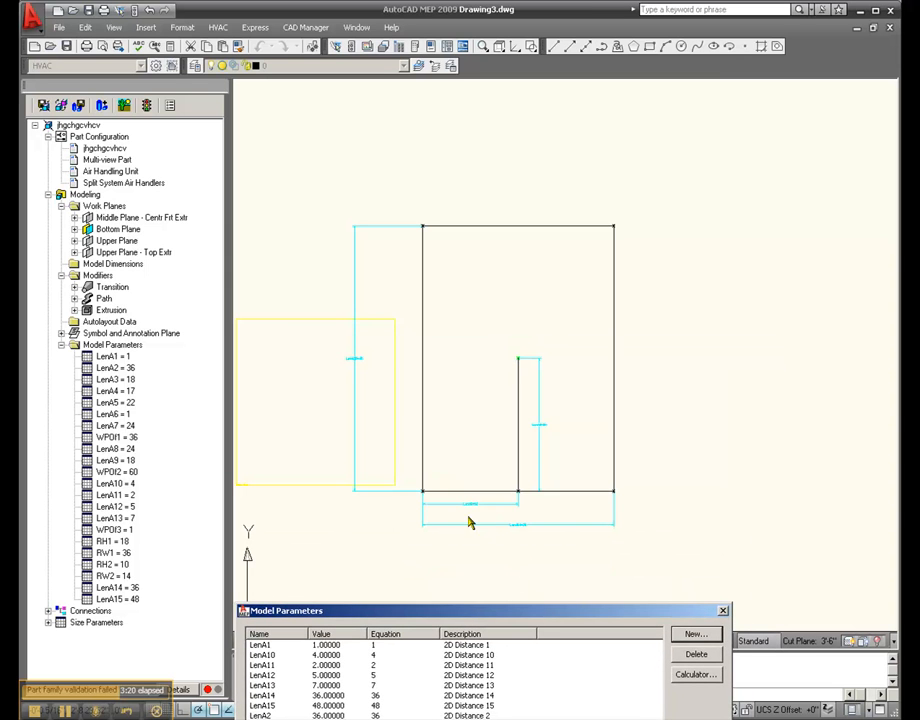
pyautogui.moveTo(641, 616); pyautogui.dragTo(630, 328)
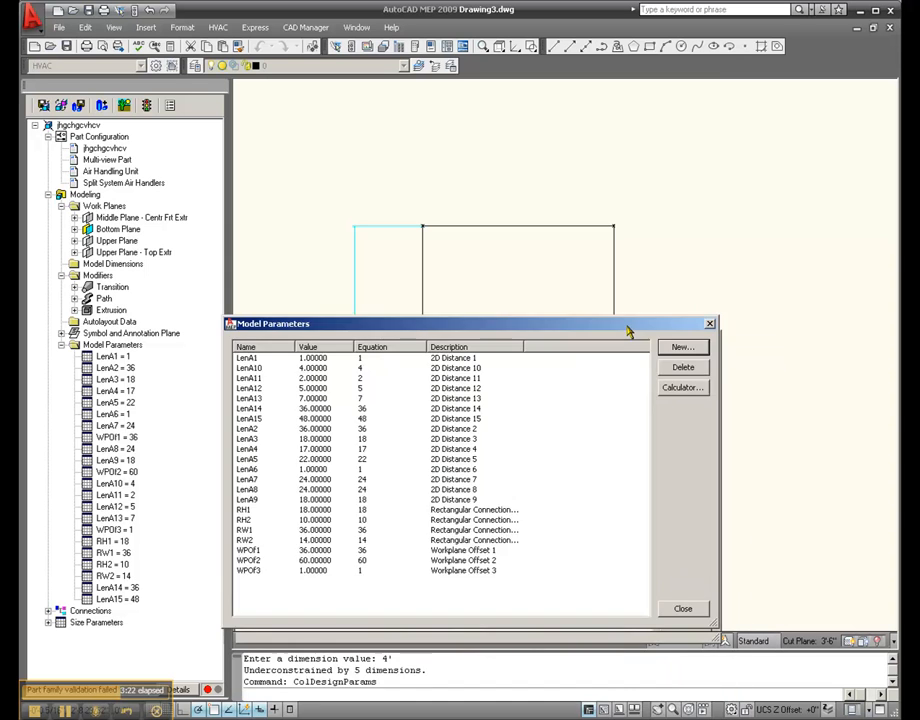
pyautogui.click(682, 574)
# - Examine the parameter names on the half-width and overall-width dimensions below the Bottom Plane rectangle
pyautogui.scroll(3, 495, 444)
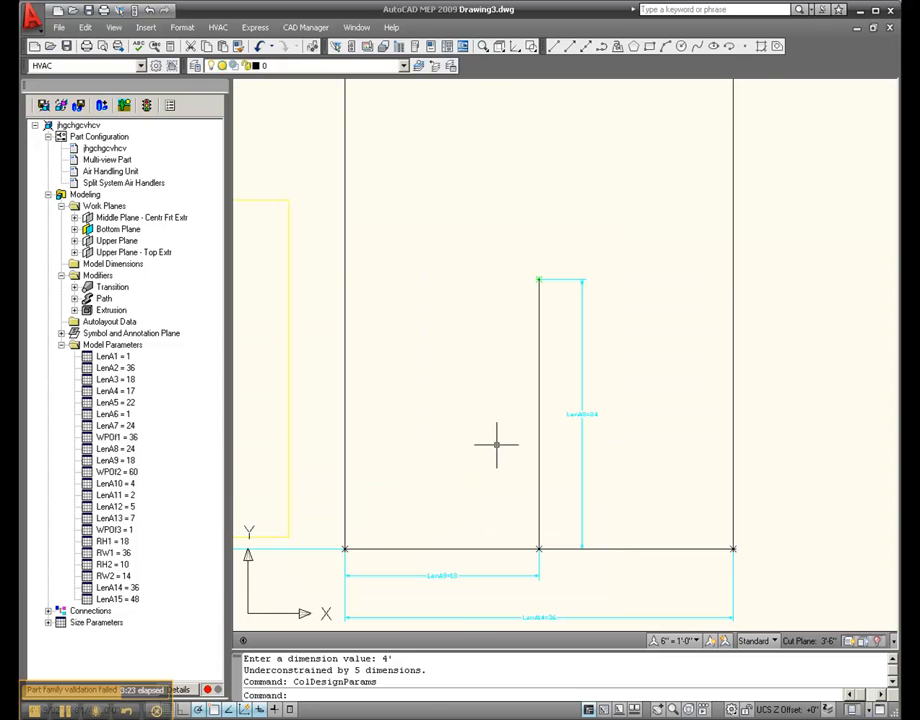
pyautogui.scroll(3, 403, 596)
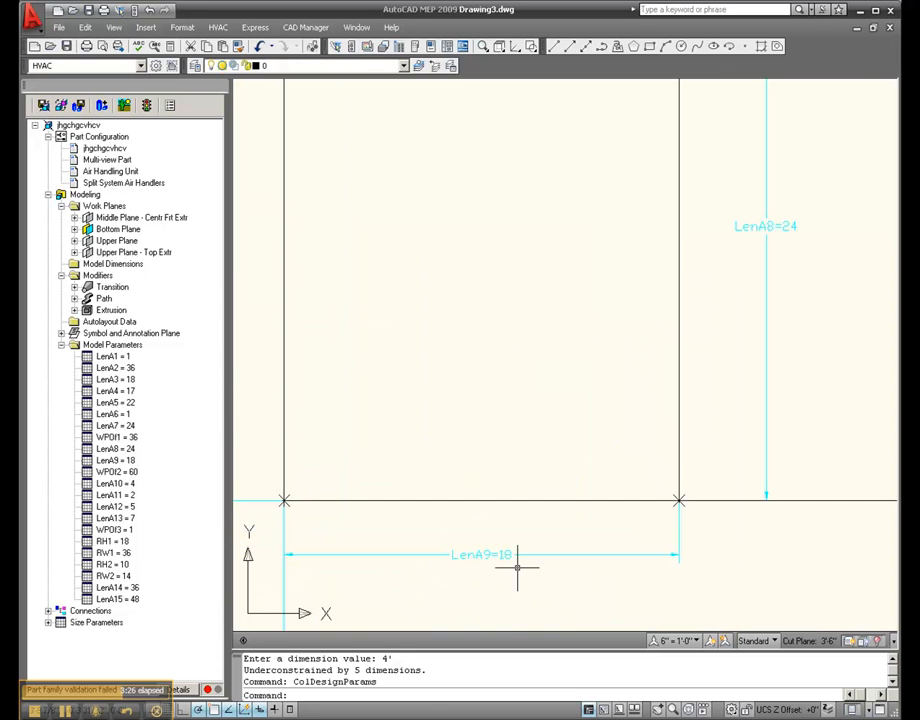
pyautogui.scroll(-4, 425, 407)
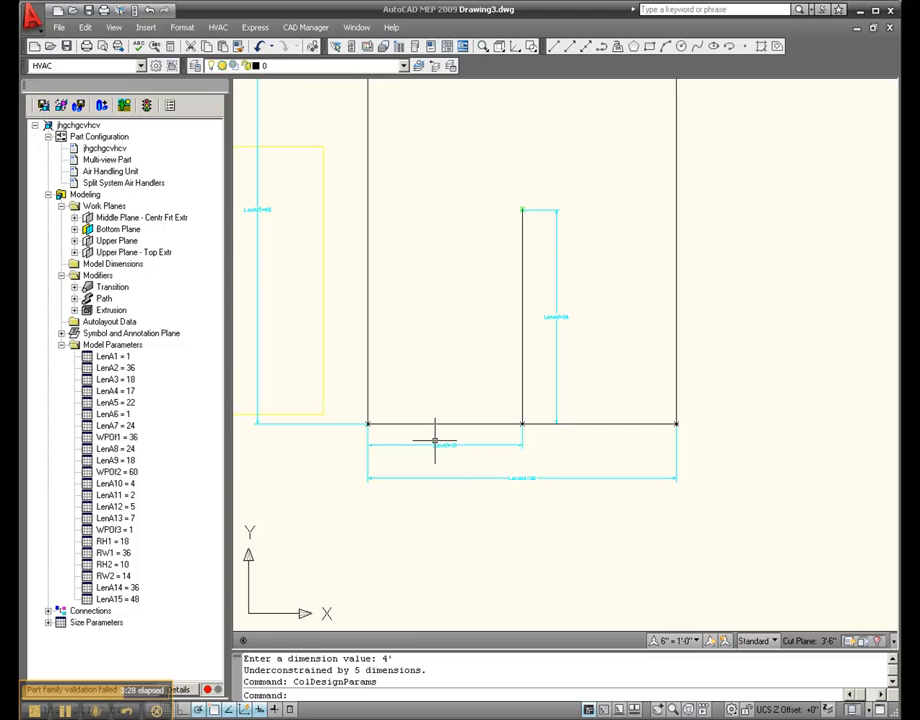
pyautogui.scroll(2, 518, 461)
pyautogui.scroll(3, 518, 461)
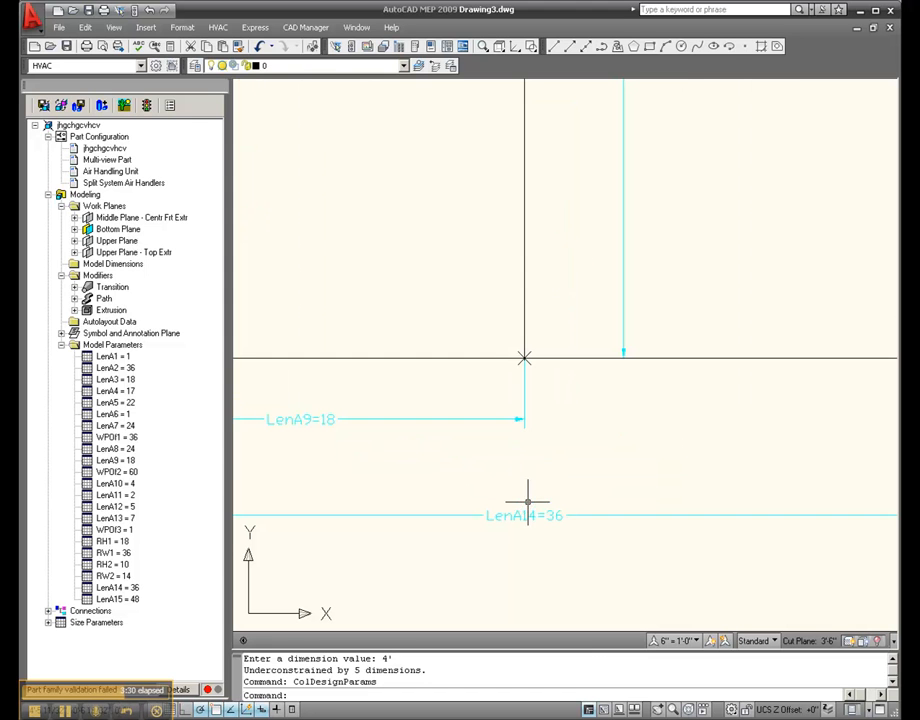
pyautogui.scroll(-2, 571, 493)
pyautogui.scroll(-1, 571, 494)
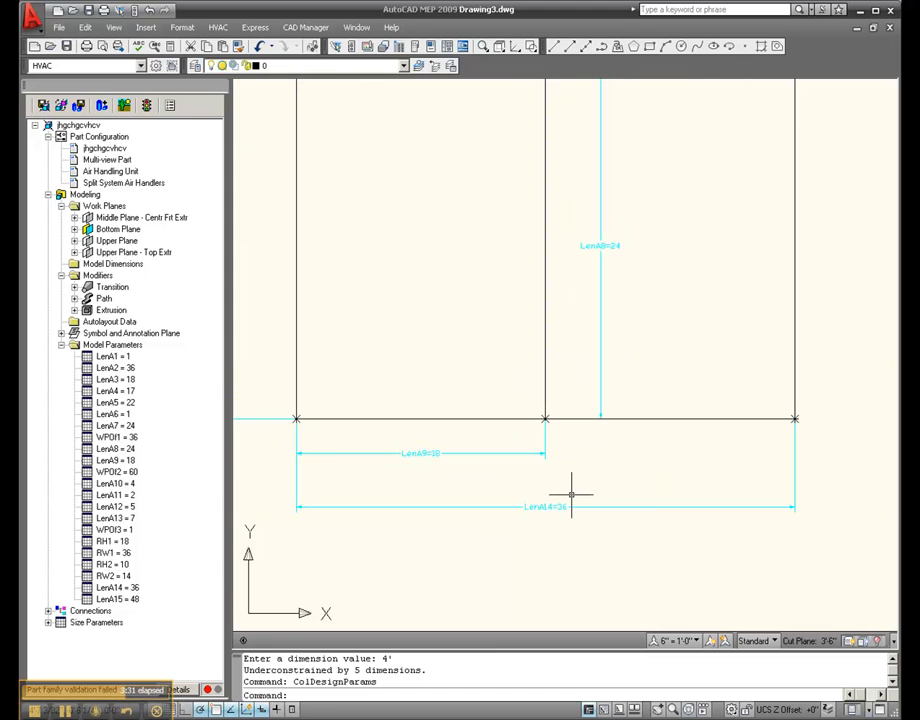
pyautogui.scroll(3, 126, 347)
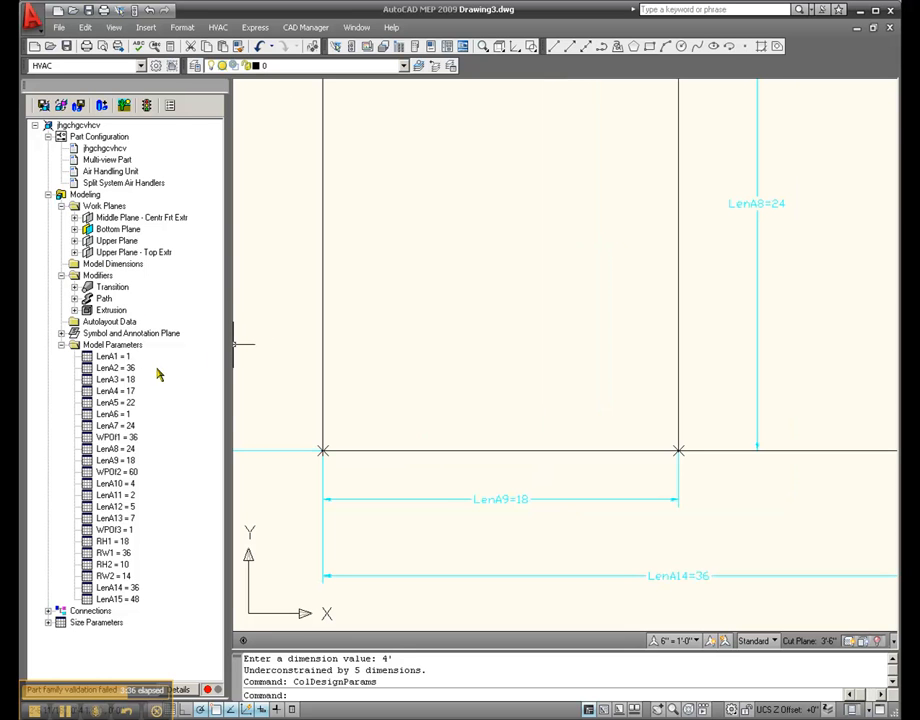
# - Set the equation of model parameter LenA9 to LenA14*0.5 with the Equation Assistant and close the parameters table
pyautogui.rightClick(133, 347)
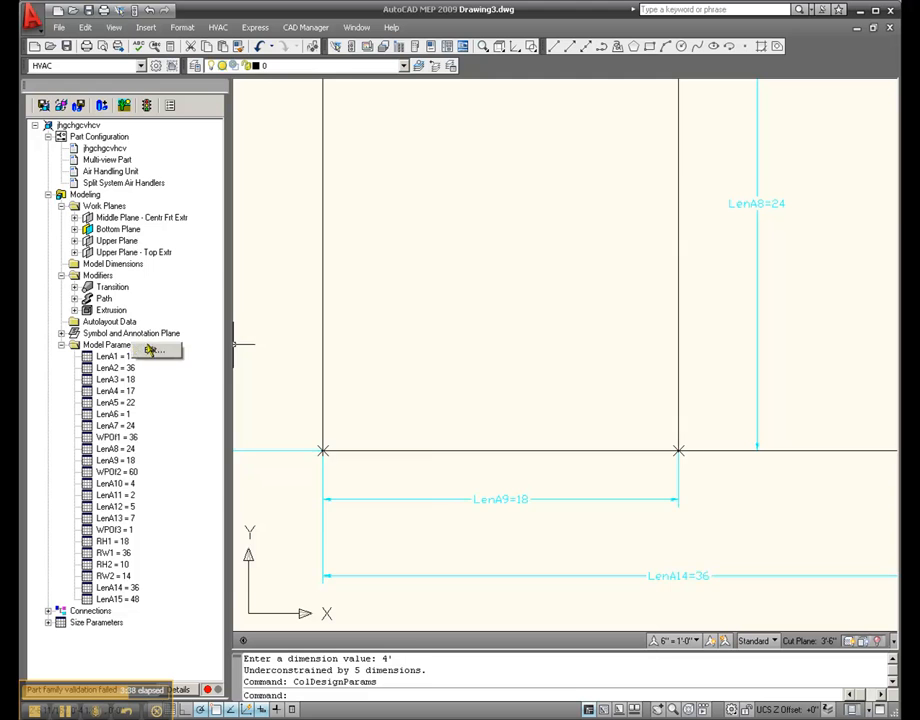
pyautogui.click(151, 351)
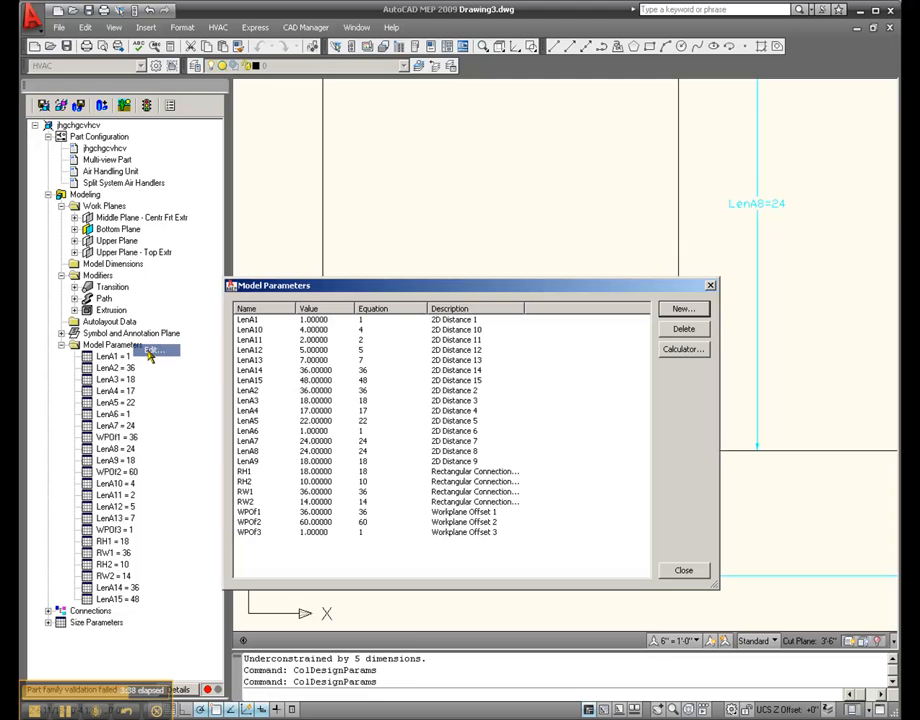
pyautogui.click(255, 462)
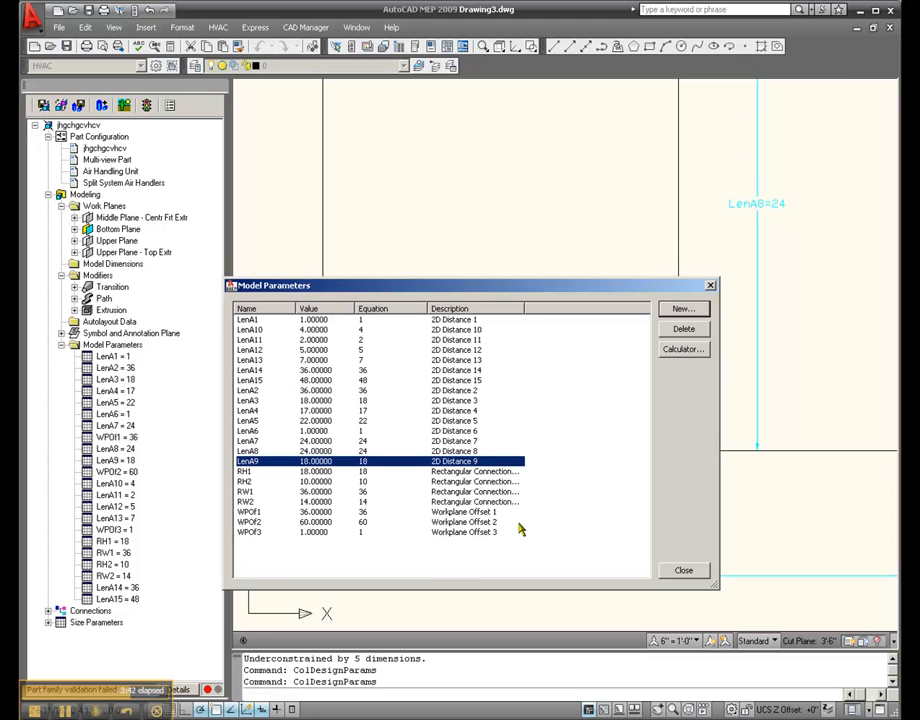
pyautogui.click(684, 349)
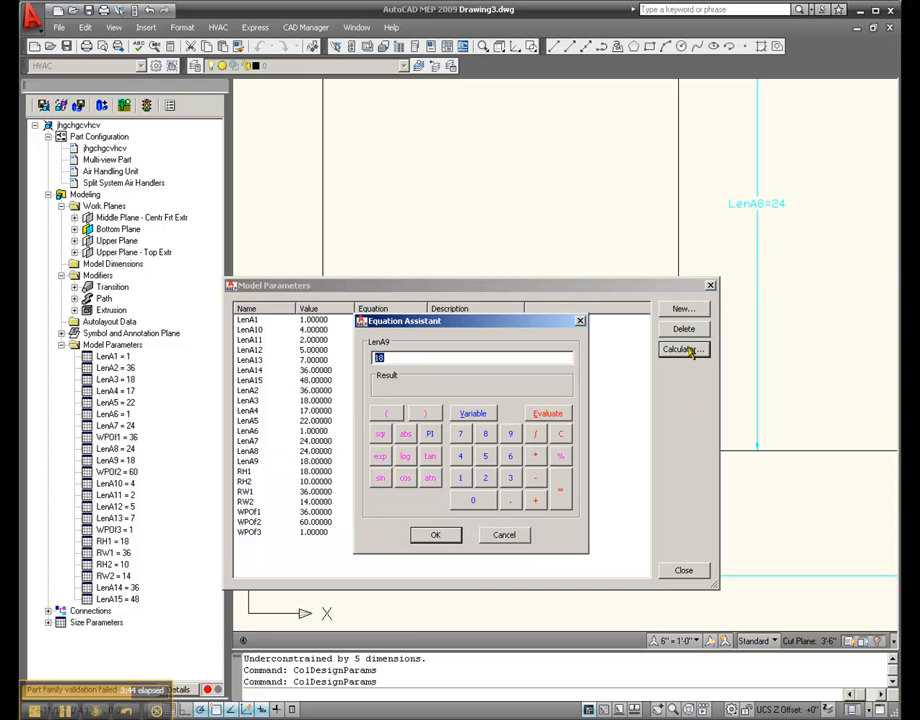
pyautogui.click(472, 413)
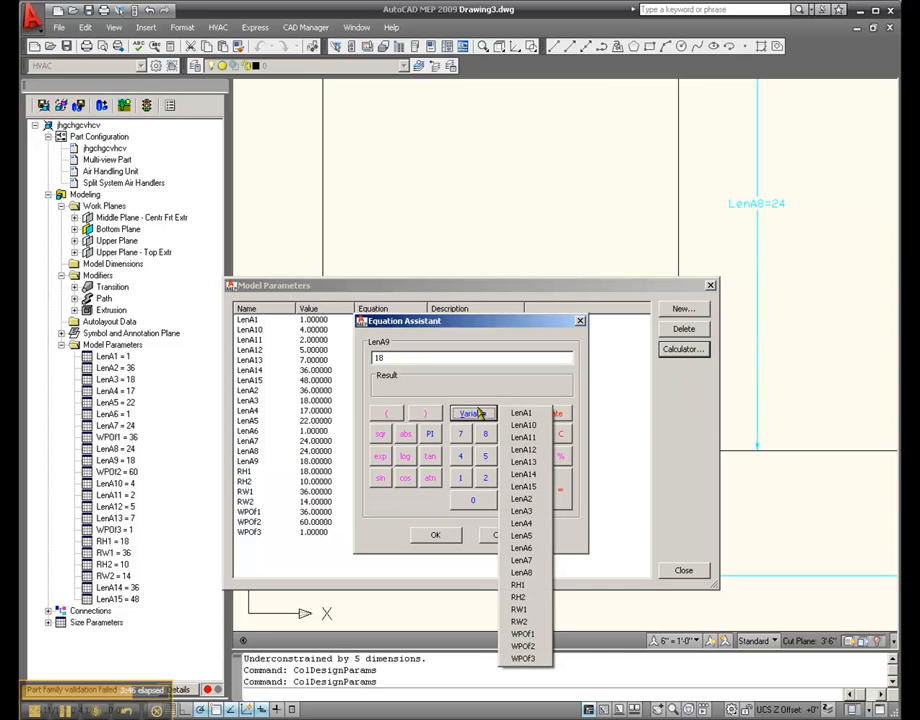
pyautogui.click(526, 474)
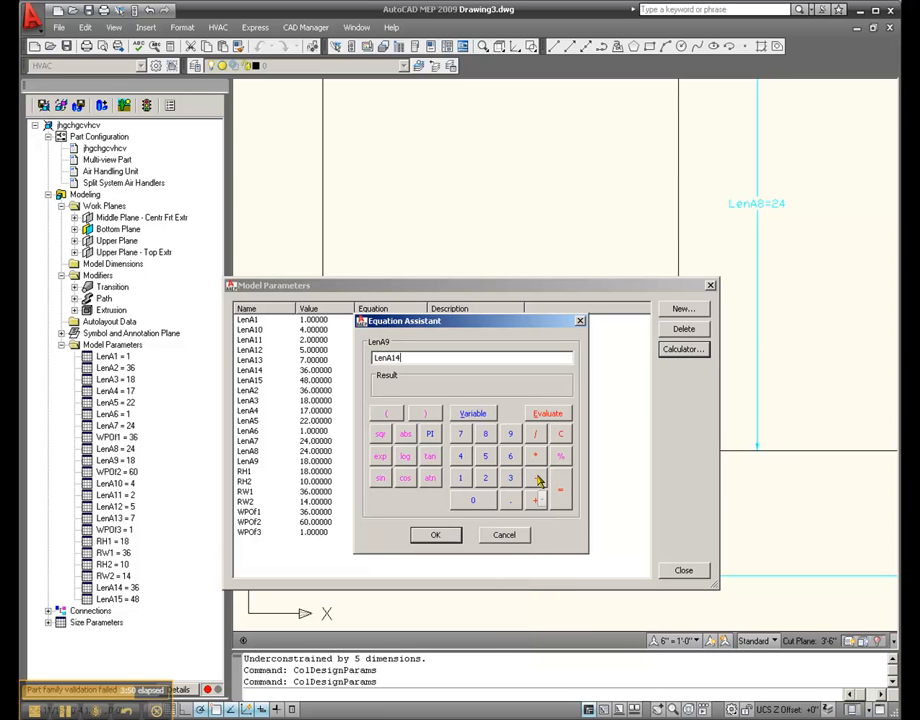
pyautogui.click(535, 457)
pyautogui.click(482, 502)
pyautogui.click(510, 500)
pyautogui.click(436, 536)
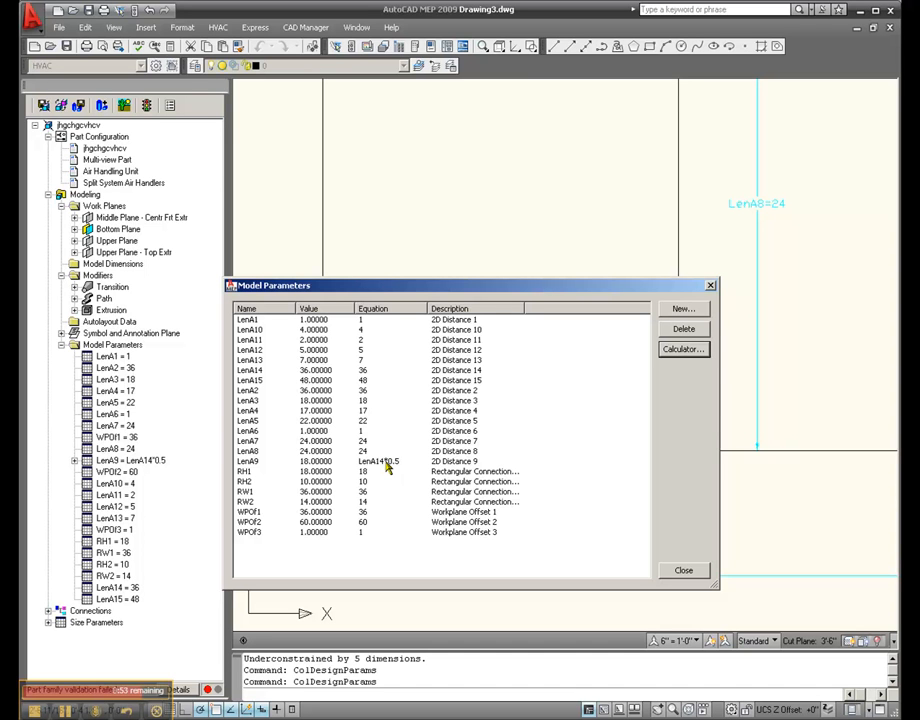
pyautogui.click(683, 572)
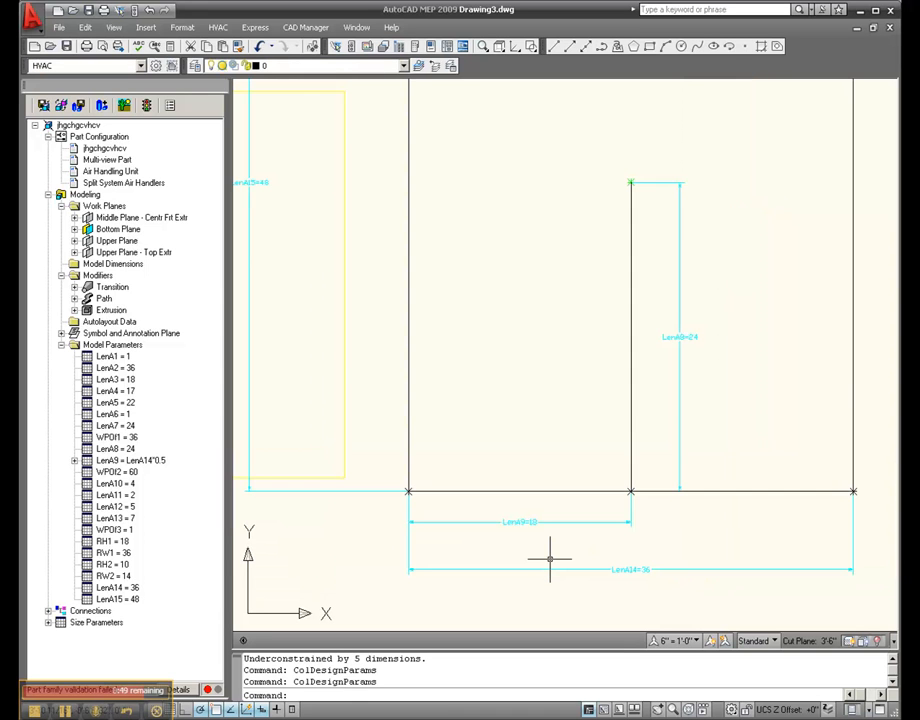
# - Set the equation of model parameter LenA8 to LenA15*0.5 with the Equation Assistant and close the parameters table
pyautogui.scroll(8, 713, 329)
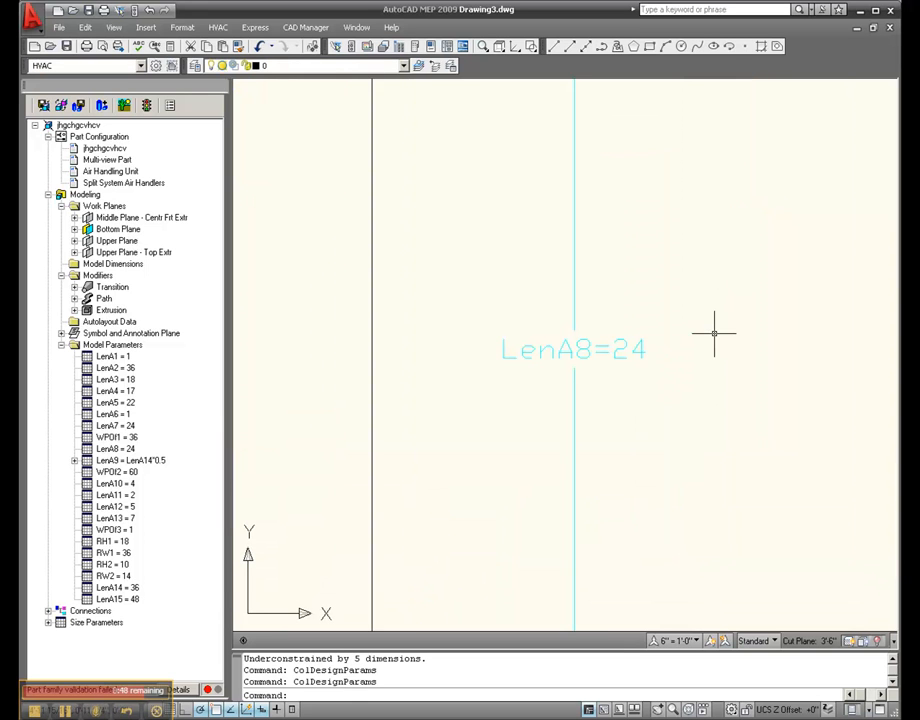
pyautogui.scroll(-7, 666, 370)
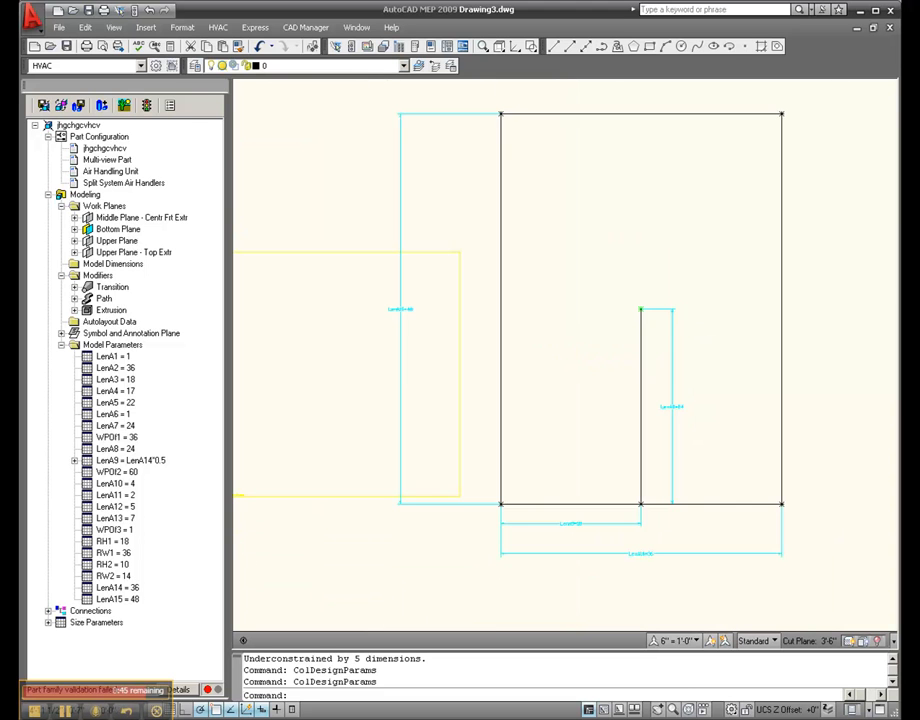
pyautogui.scroll(8, 489, 355)
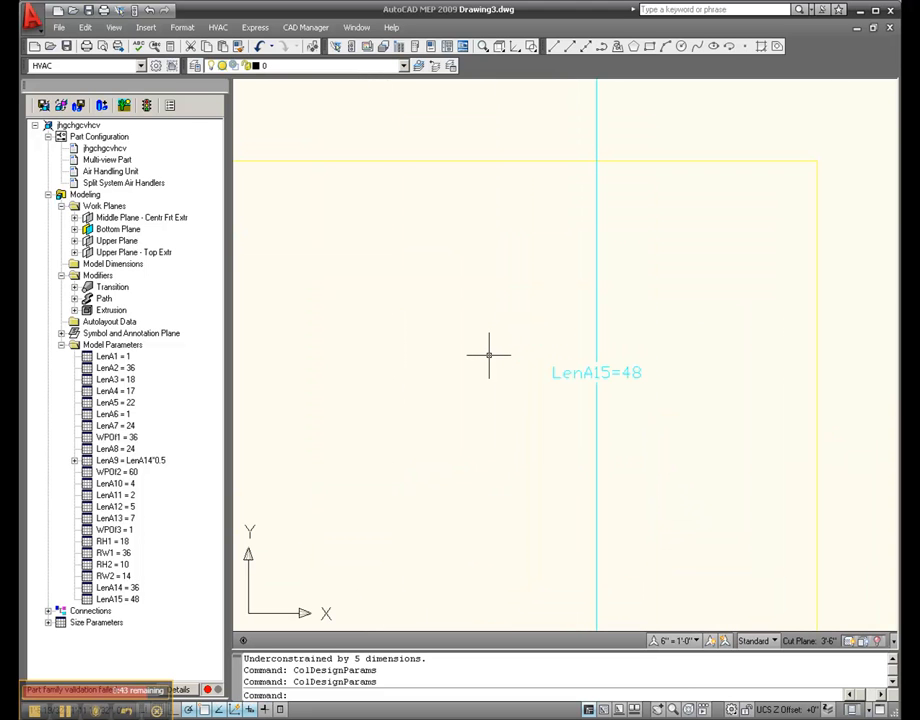
pyautogui.scroll(-3, 489, 355)
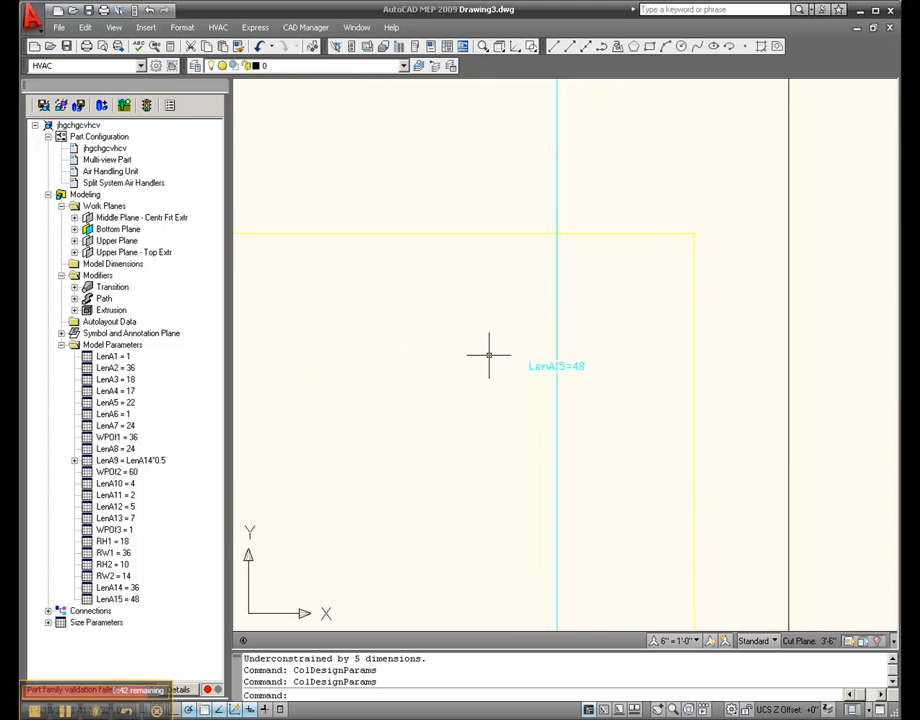
pyautogui.click(135, 376)
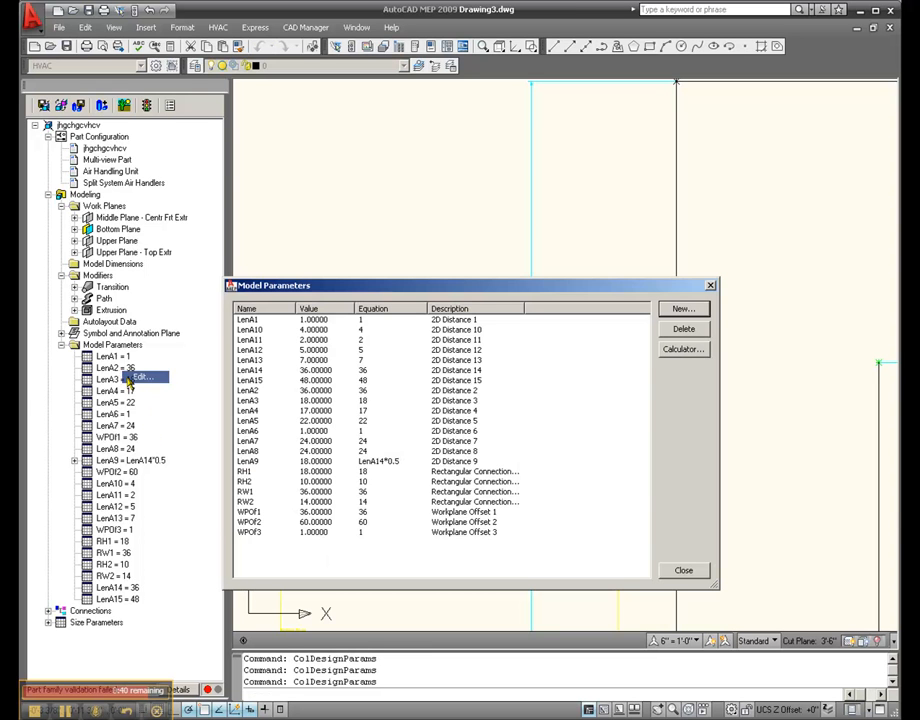
pyautogui.click(254, 452)
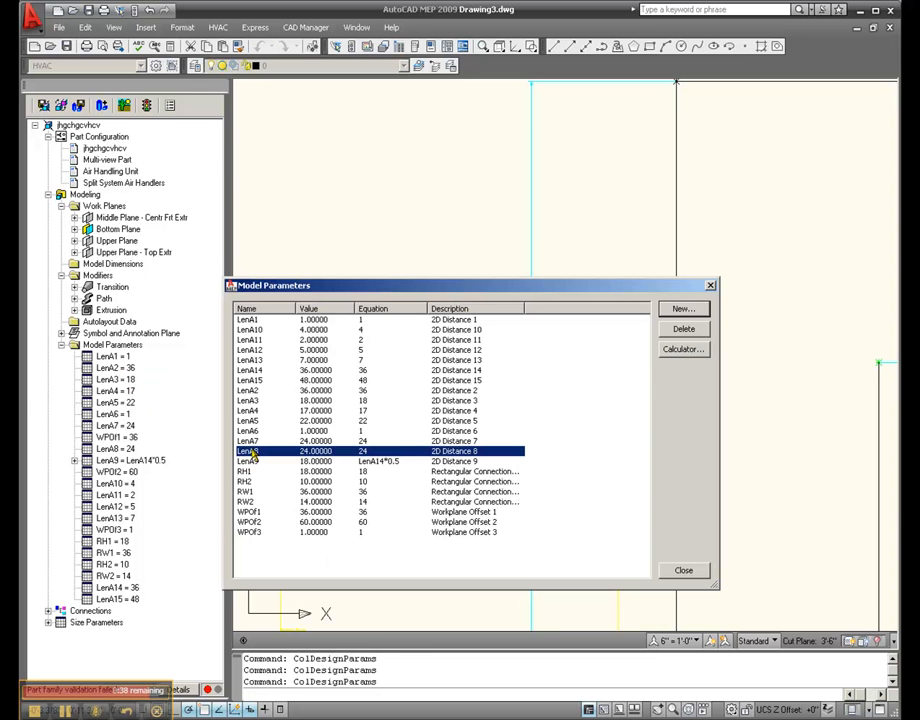
pyautogui.click(686, 352)
pyautogui.click(476, 413)
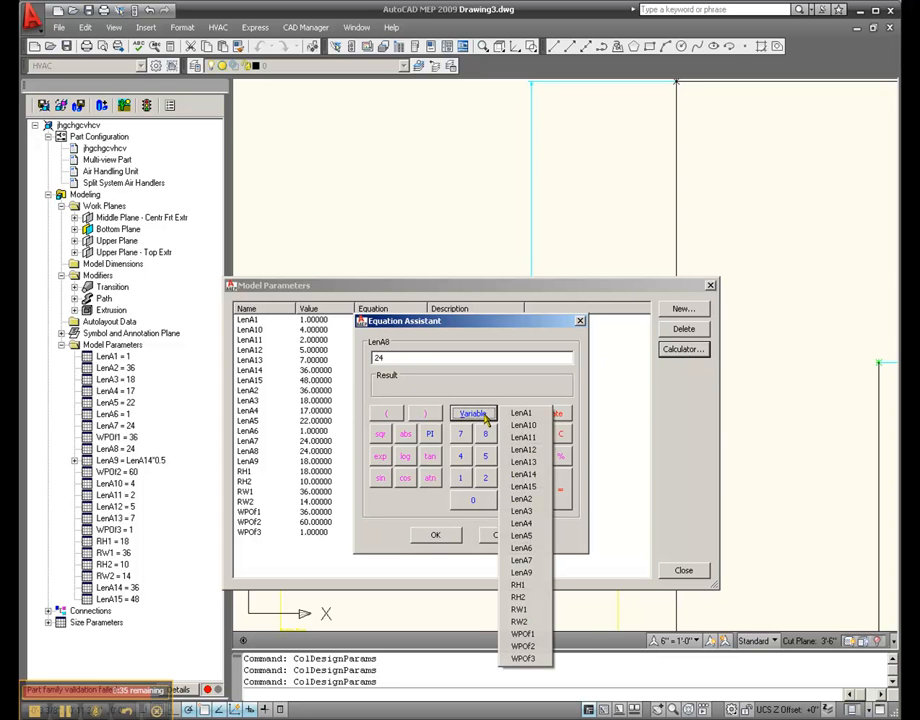
pyautogui.click(524, 487)
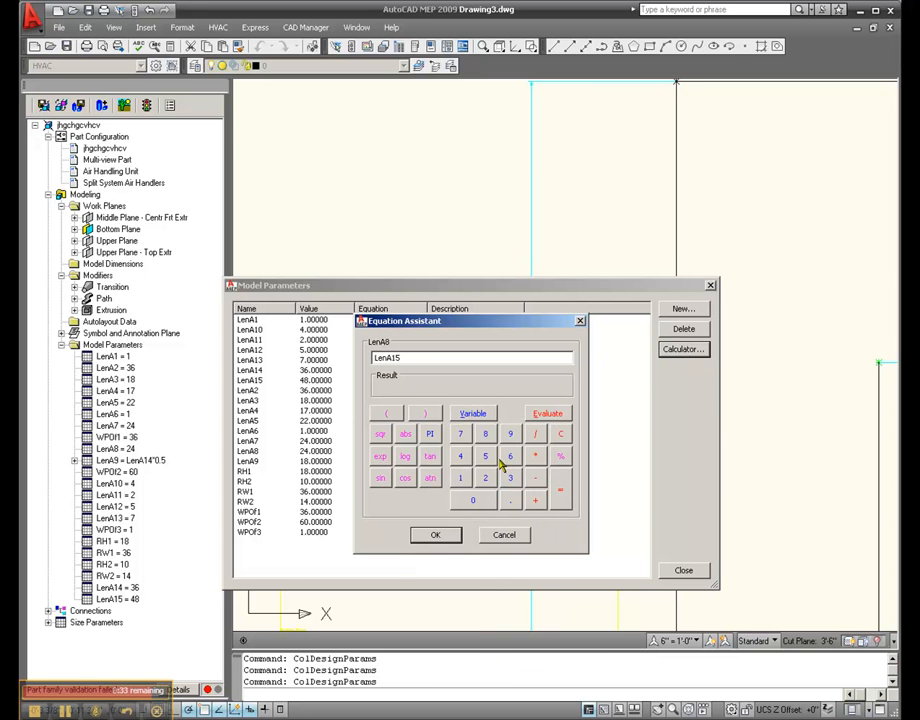
pyautogui.click(534, 455)
pyautogui.click(488, 503)
pyautogui.click(506, 498)
pyautogui.click(435, 534)
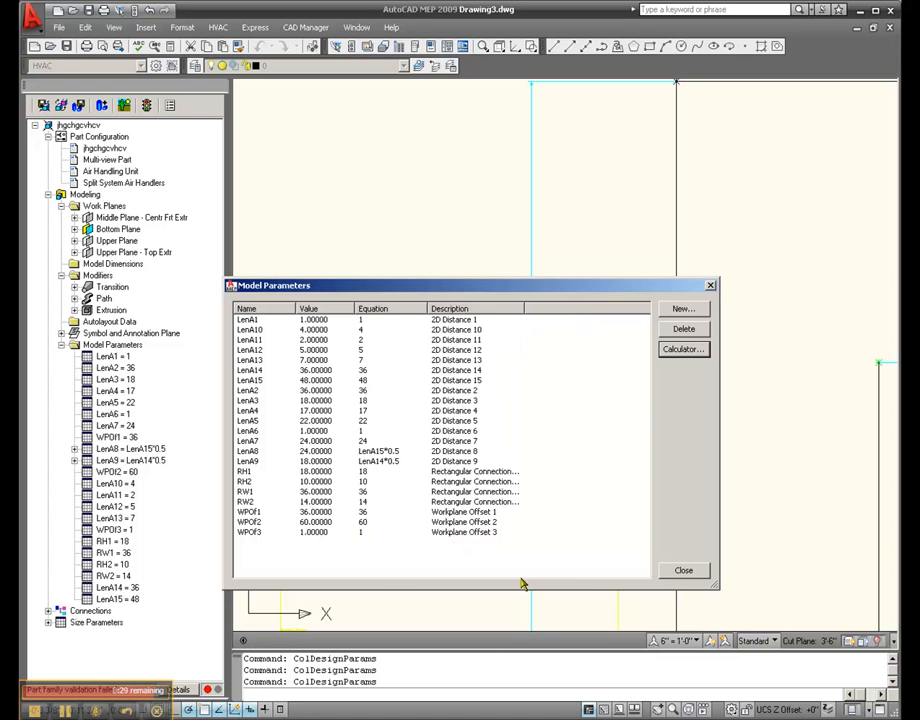
pyautogui.click(683, 570)
# - Review the center-point dimensions against the overall width and height dimensions in the Bottom Plane sketch
pyautogui.scroll(-4, 378, 400)
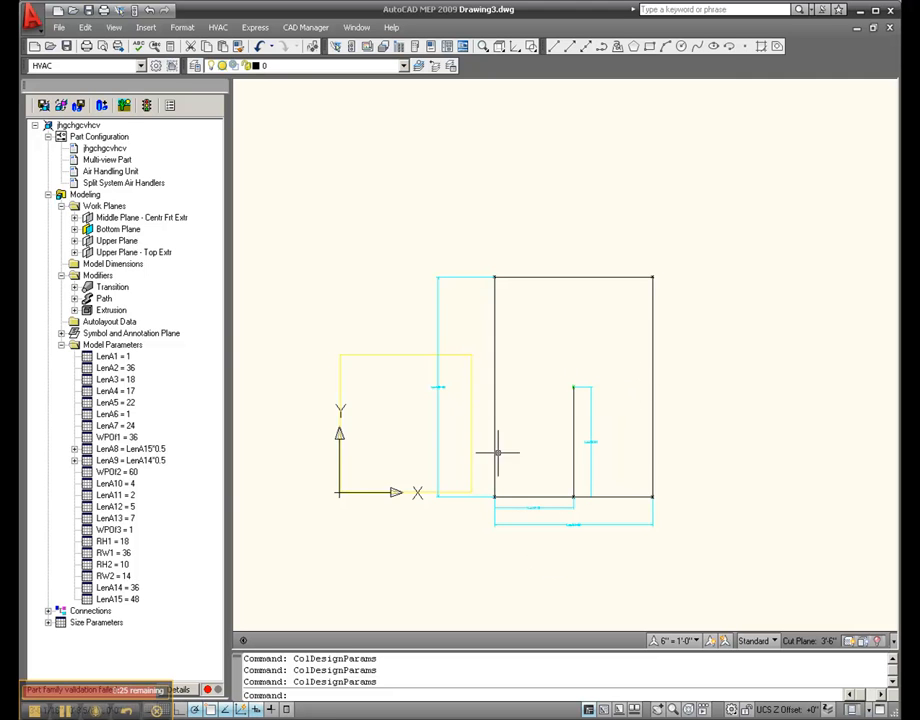
pyautogui.scroll(2, 501, 411)
pyautogui.scroll(4, 610, 594)
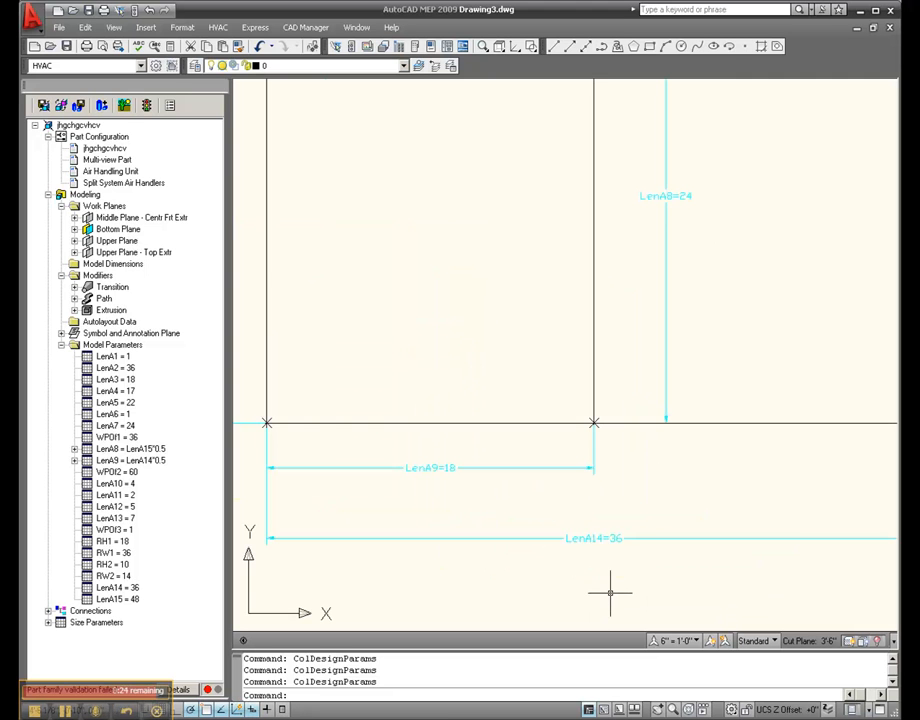
pyautogui.scroll(-4, 640, 580)
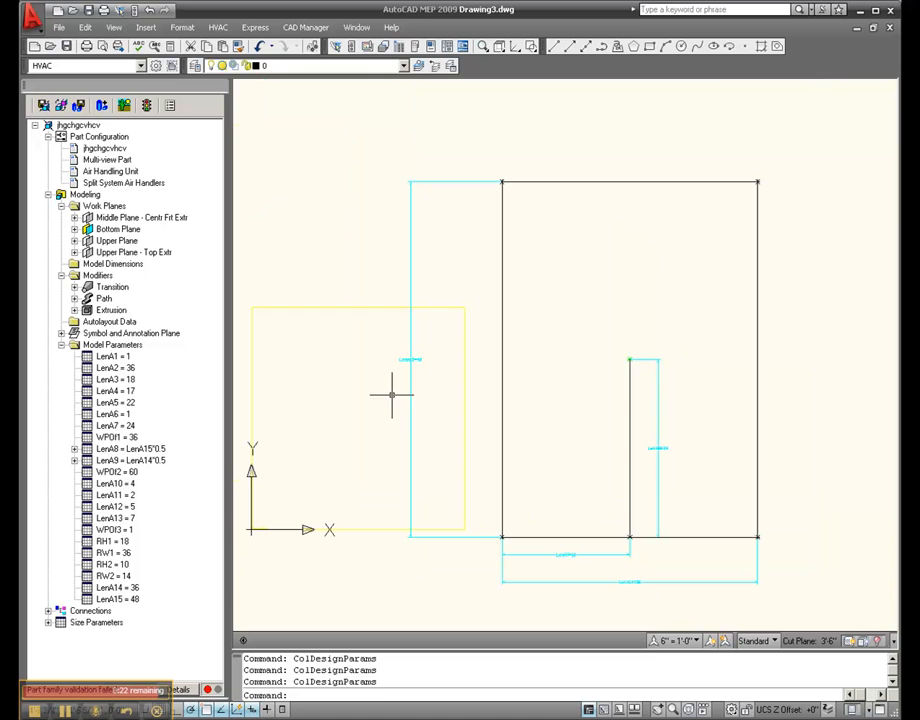